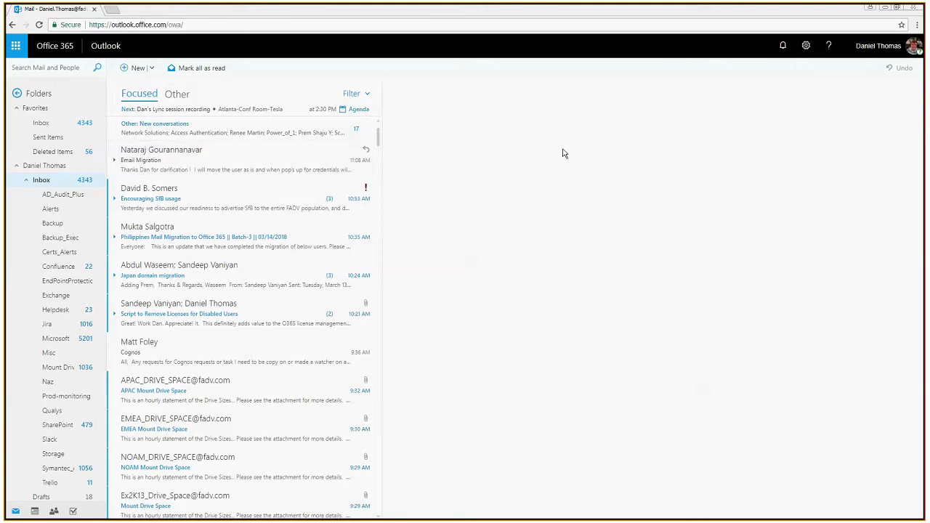
Turn on automatic replies in the mailbox settings and restrict them to a set time period.
click(858, 57)
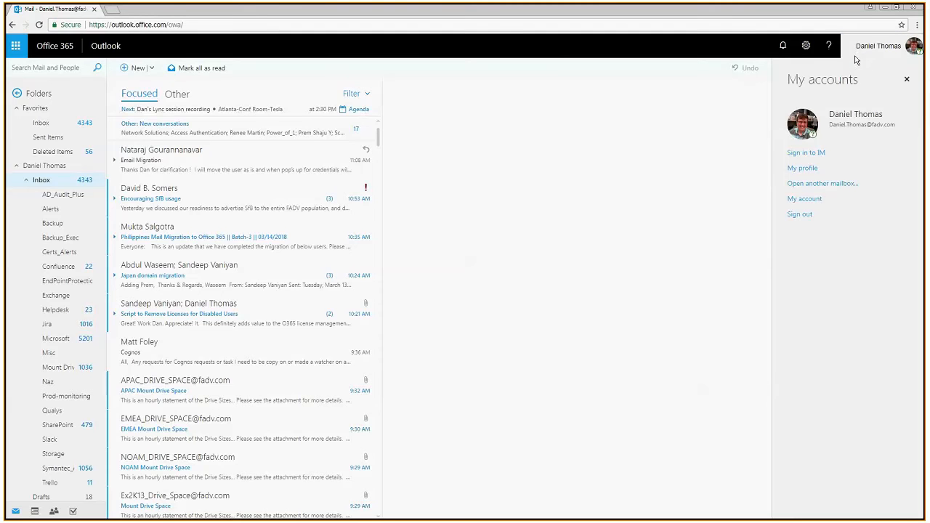
click(810, 46)
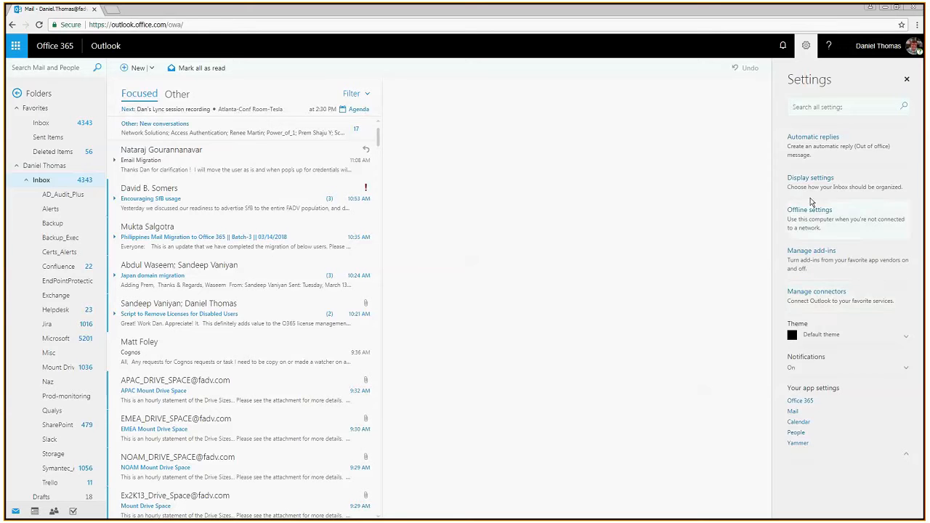
click(814, 139)
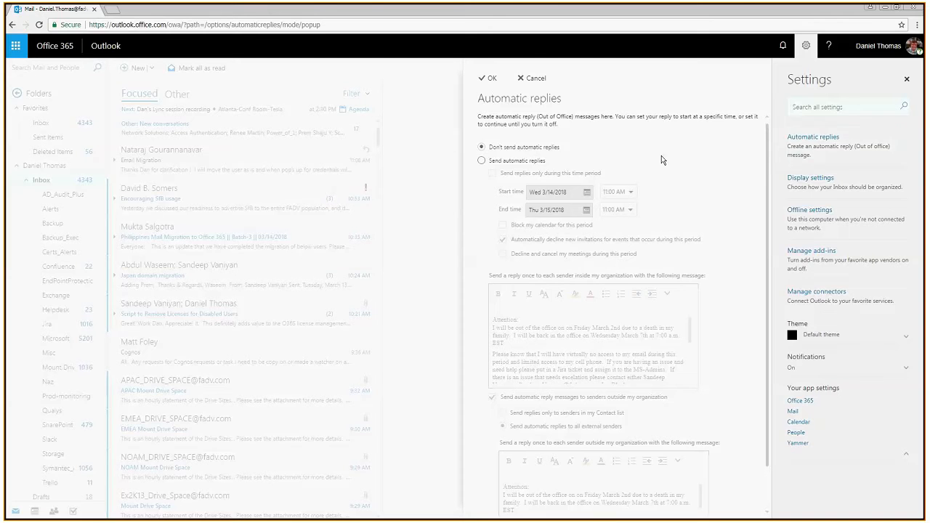
click(536, 163)
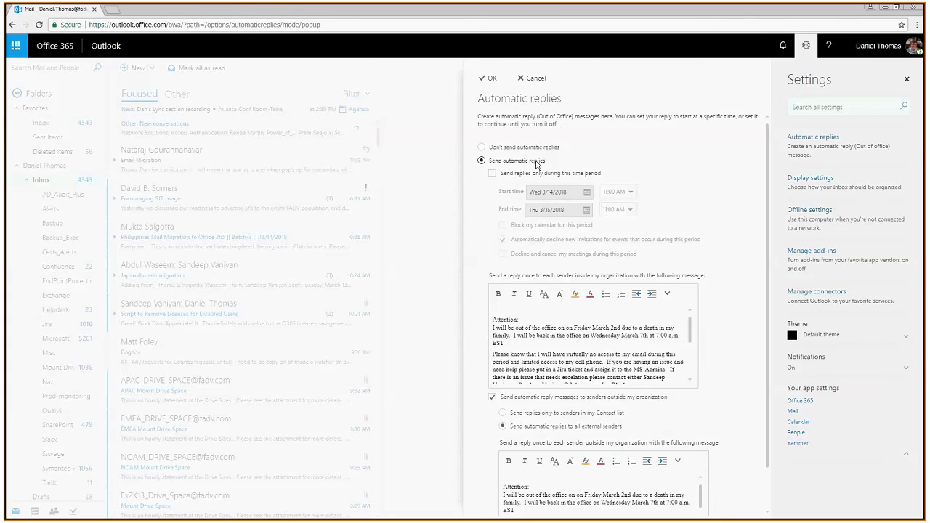
click(531, 176)
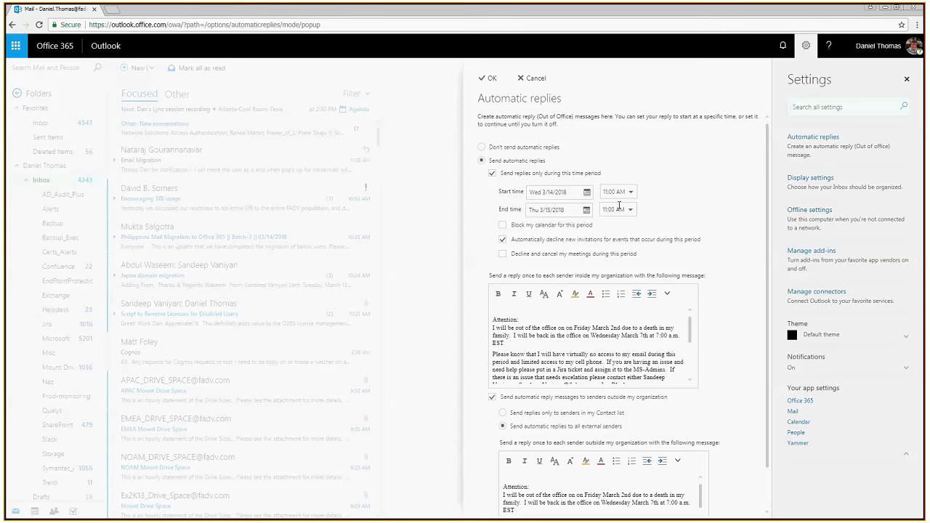
Set the automatic reply period to end on Tue 3/20/2018 at 7:00 AM.
click(586, 210)
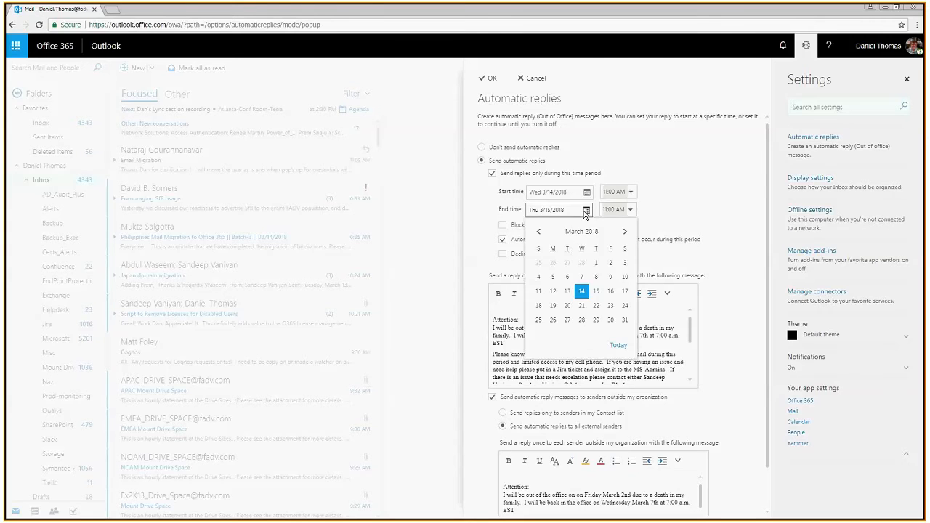
click(568, 307)
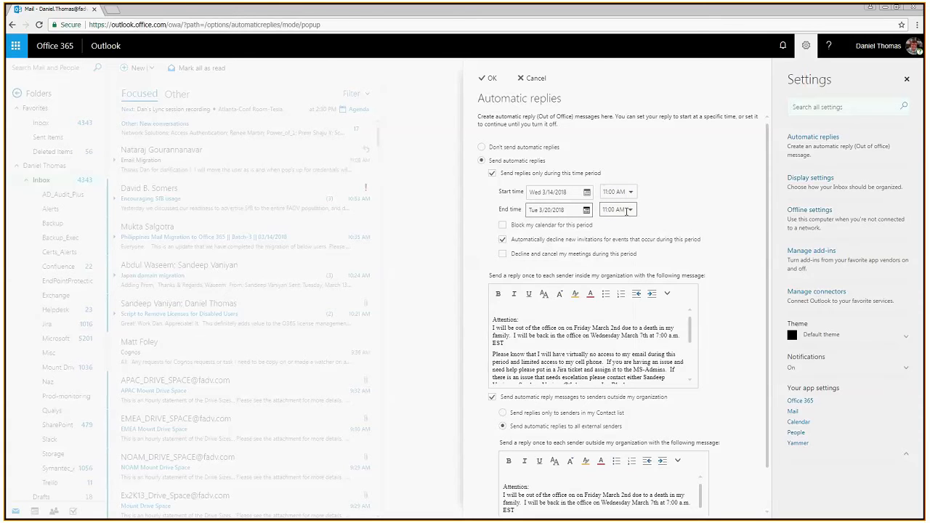
click(632, 211)
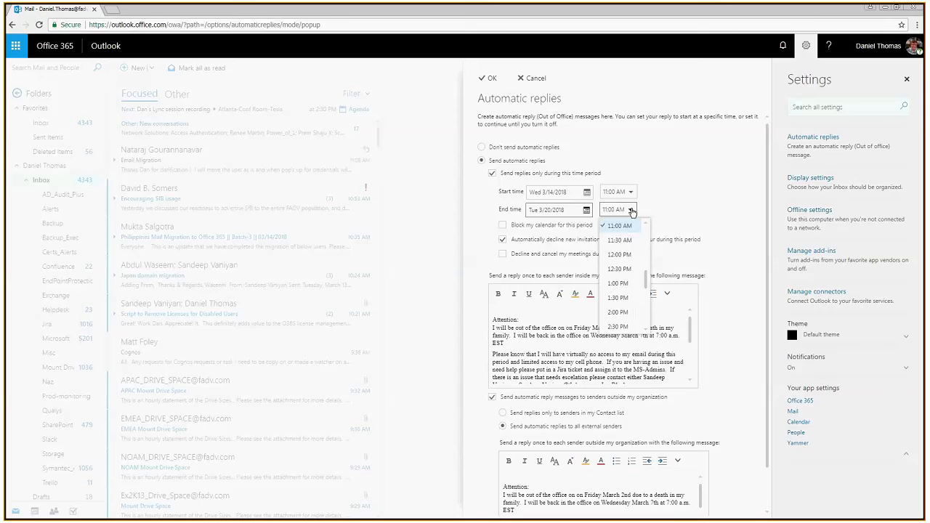
scroll(647, 226, up, 2)
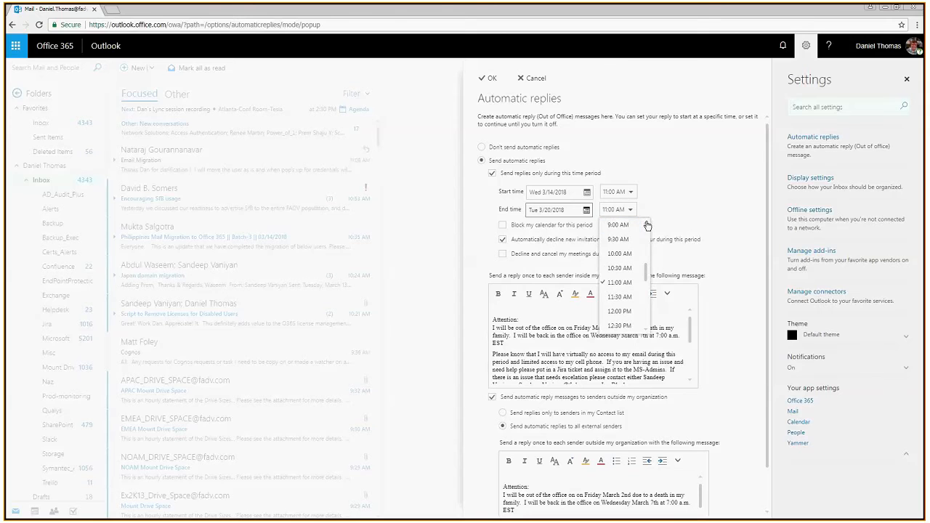
scroll(647, 226, up, 2)
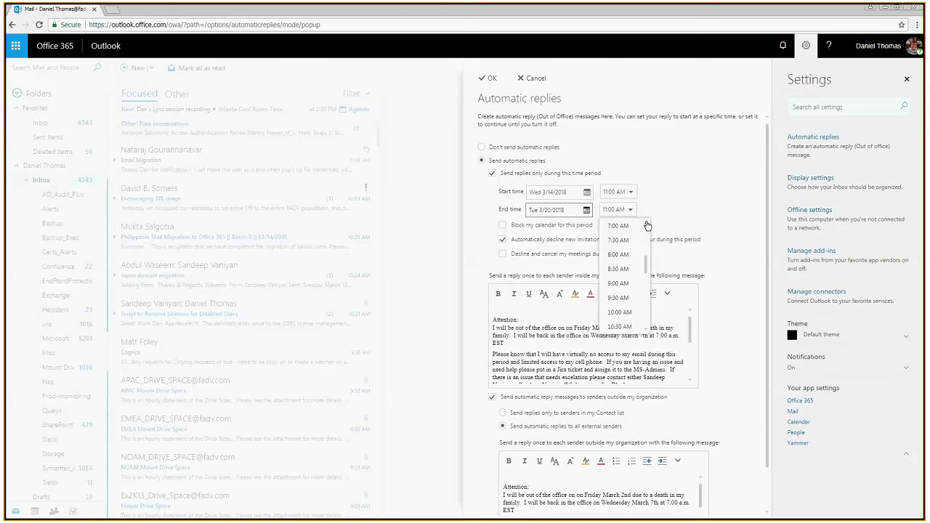
click(630, 228)
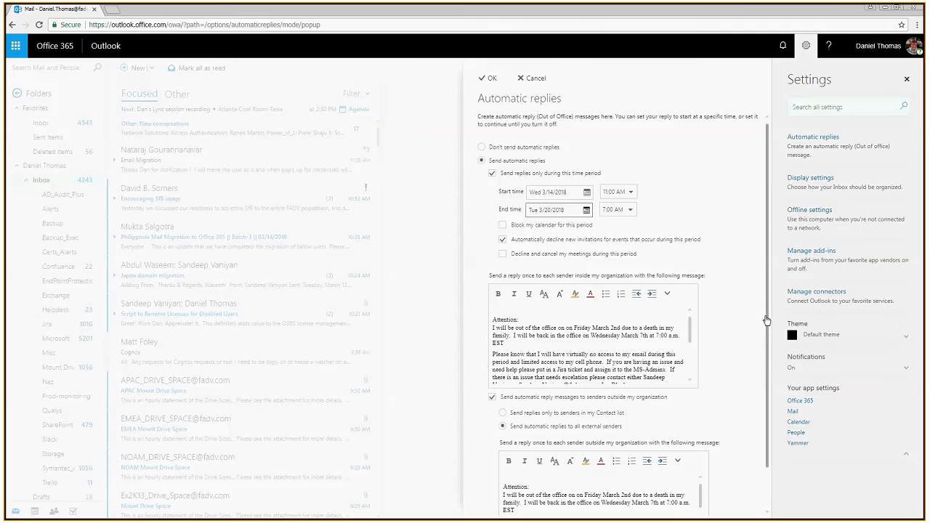
Review the reply messages for senders inside and outside the organization, and discard the automatic reply changes.
scroll(768, 319, down, 1)
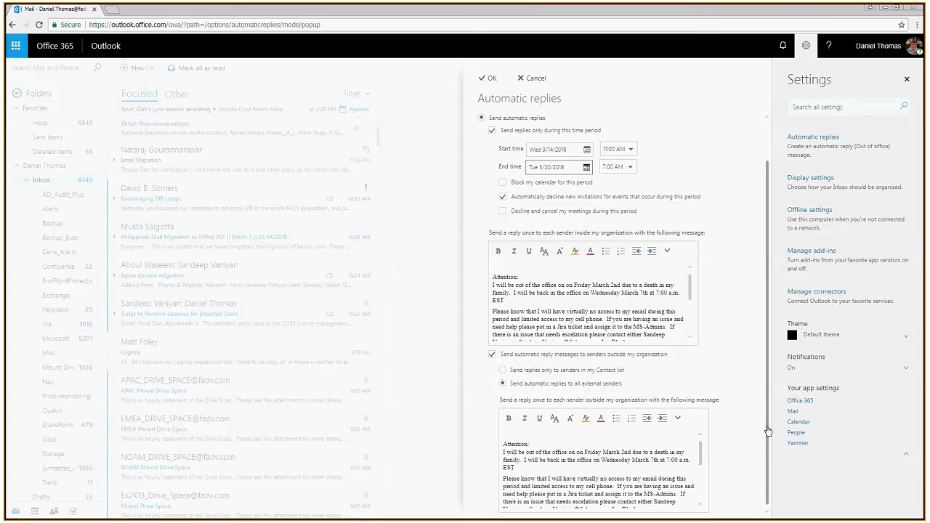
scroll(760, 430, up, 2)
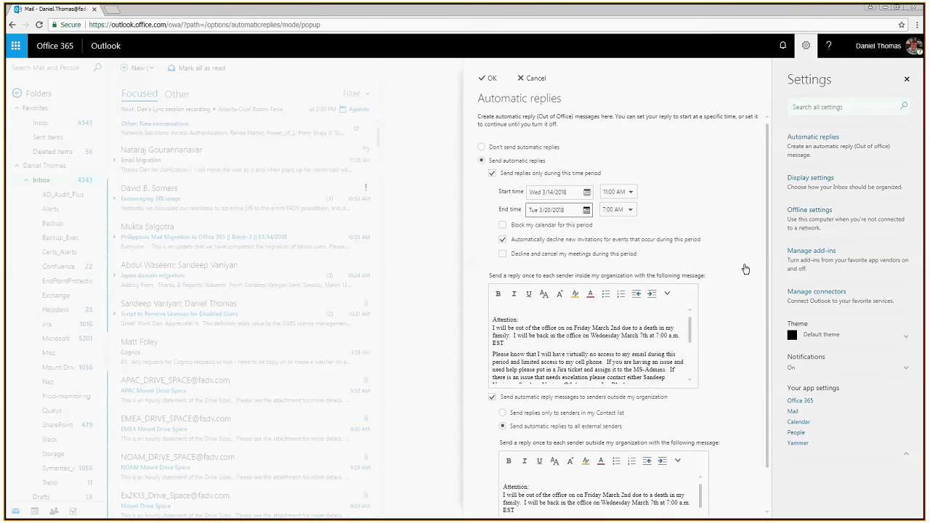
click(533, 82)
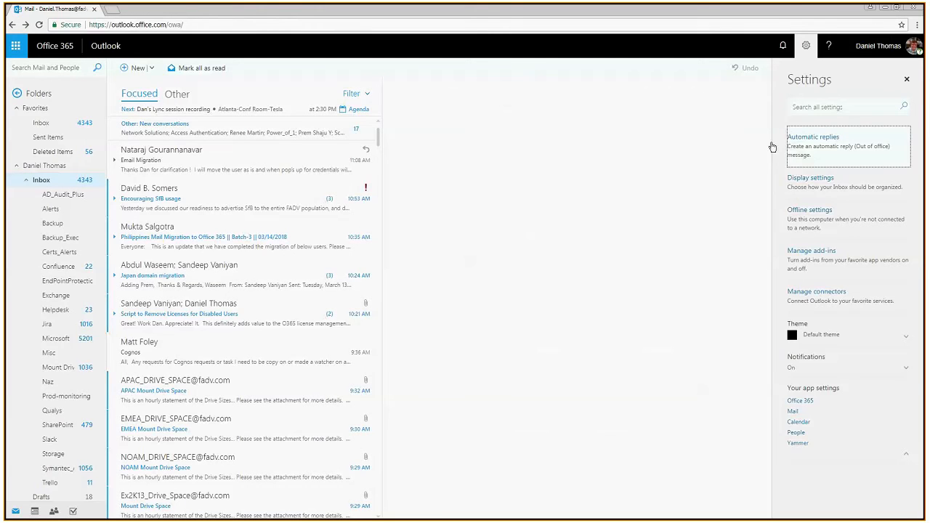
Review the reading pane, message list and conversations options in the display settings.
click(806, 187)
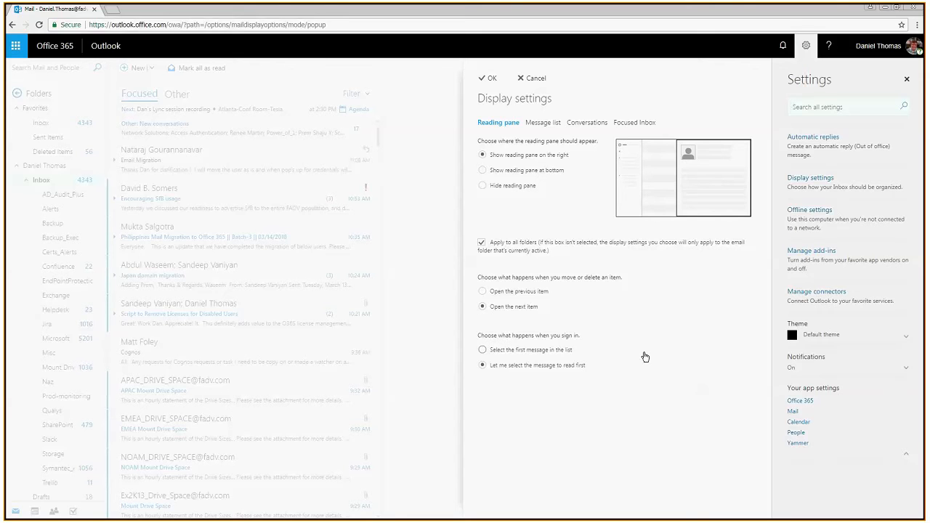
click(529, 86)
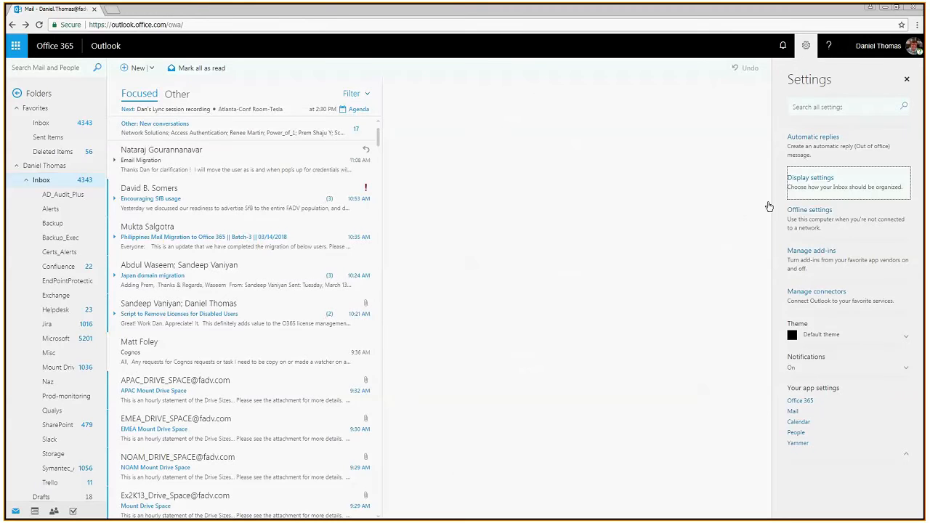
click(814, 185)
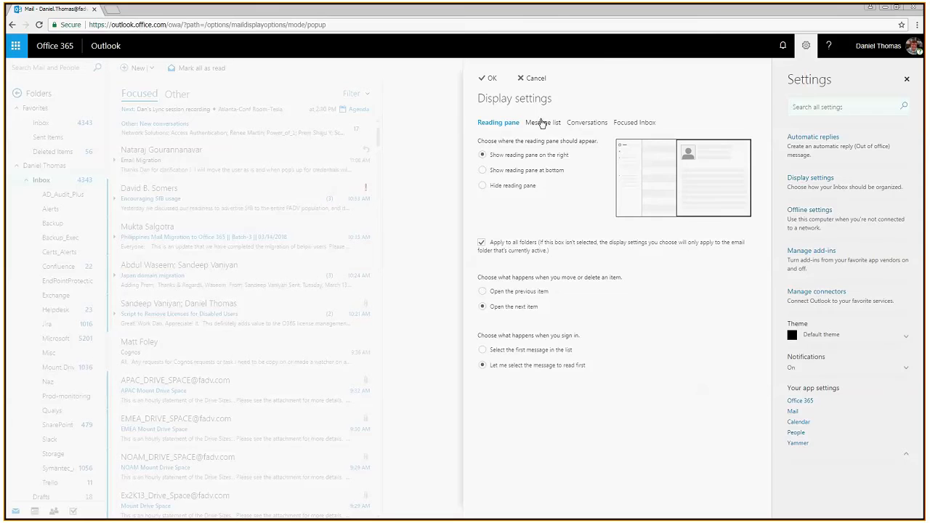
click(543, 124)
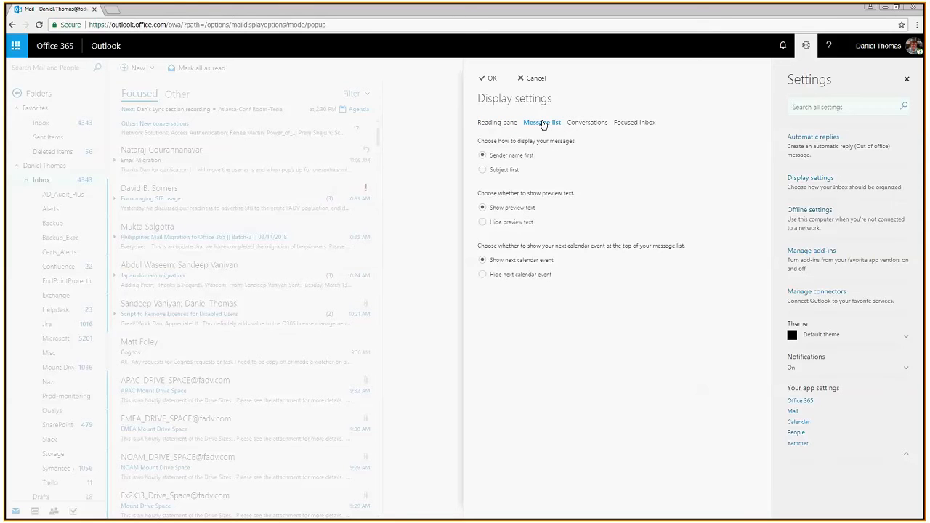
click(583, 124)
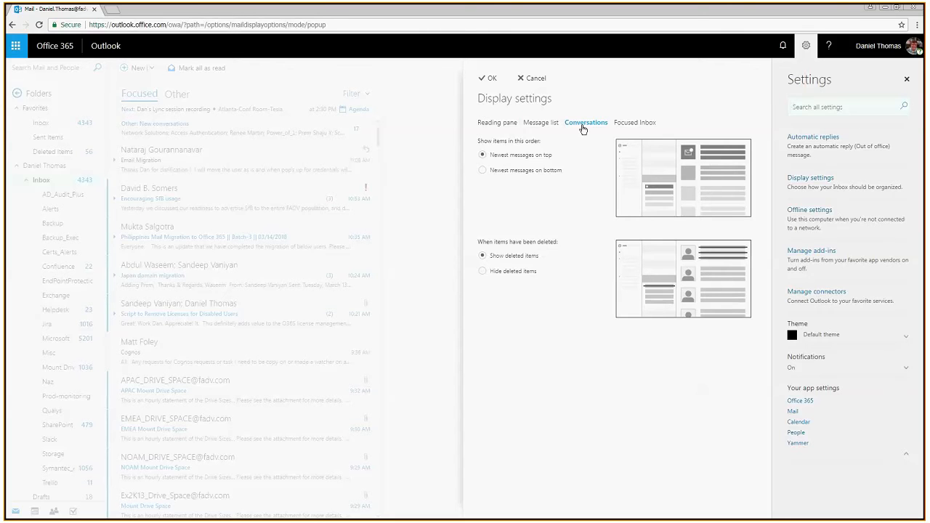
Review the Focused Inbox sorting options without saving, and compare the Other and Focused message lists.
click(632, 125)
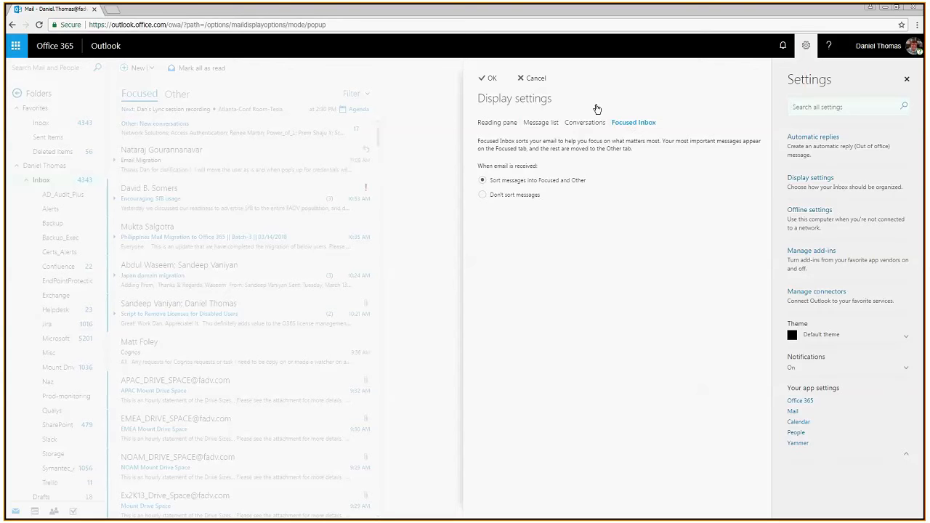
click(536, 78)
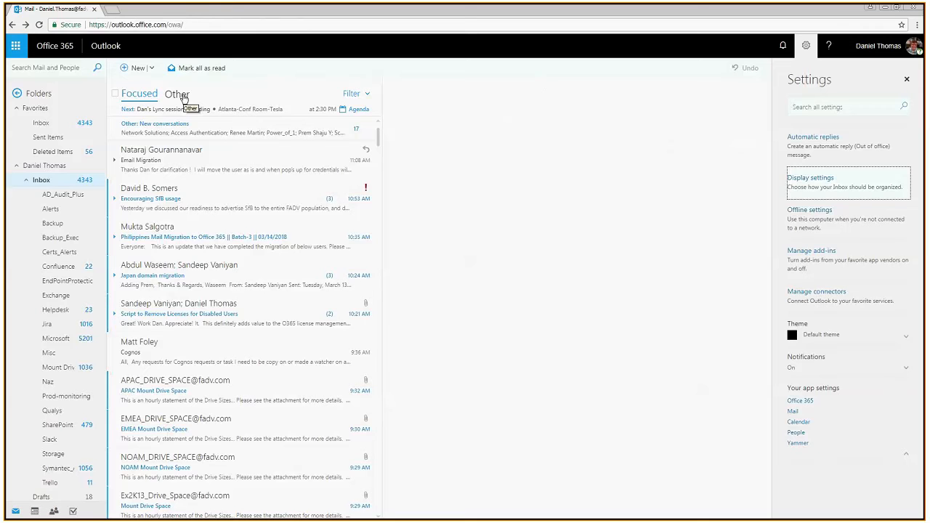
click(183, 97)
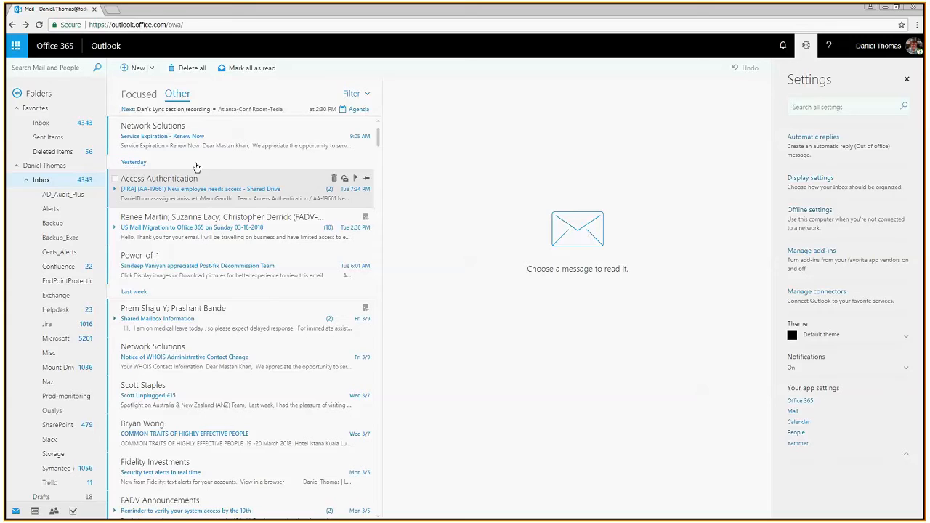
click(139, 95)
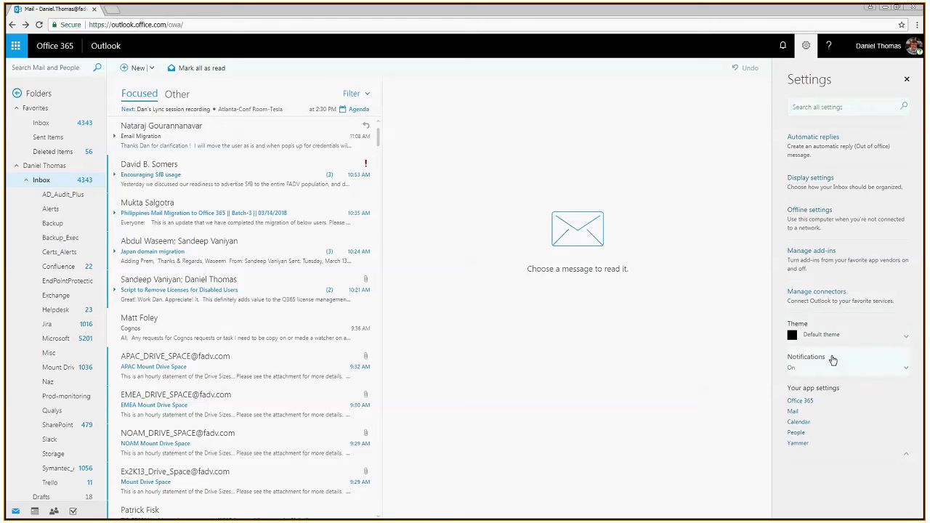
Open the Office 365 account settings and look over the security and privacy, personal info and account overview pages.
click(795, 400)
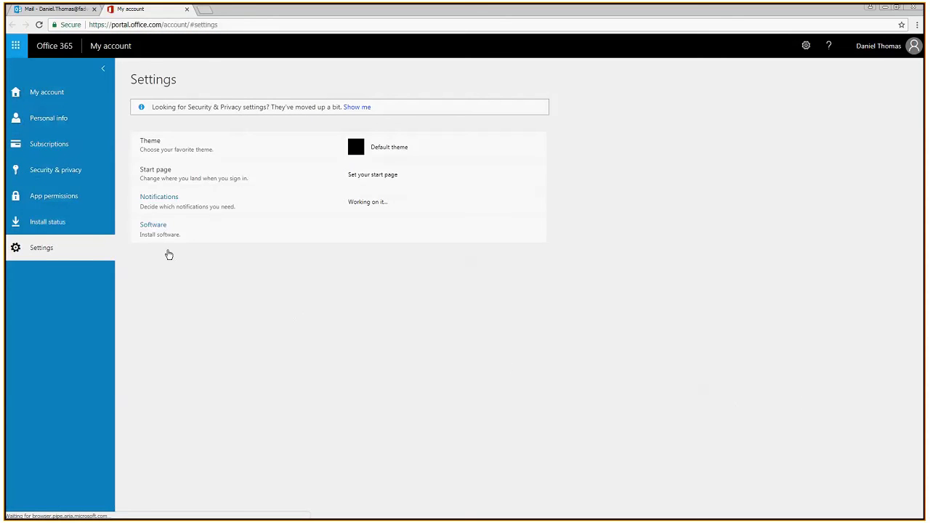
click(65, 172)
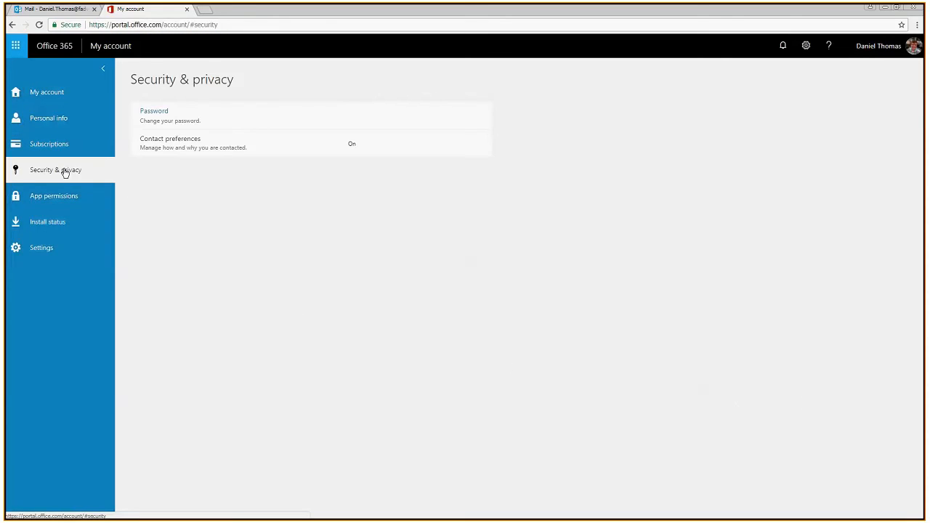
click(55, 144)
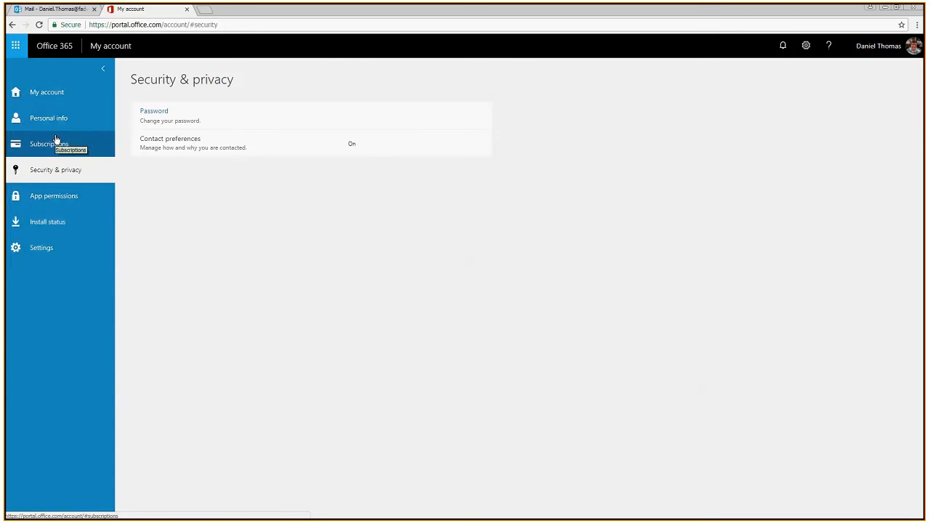
click(51, 120)
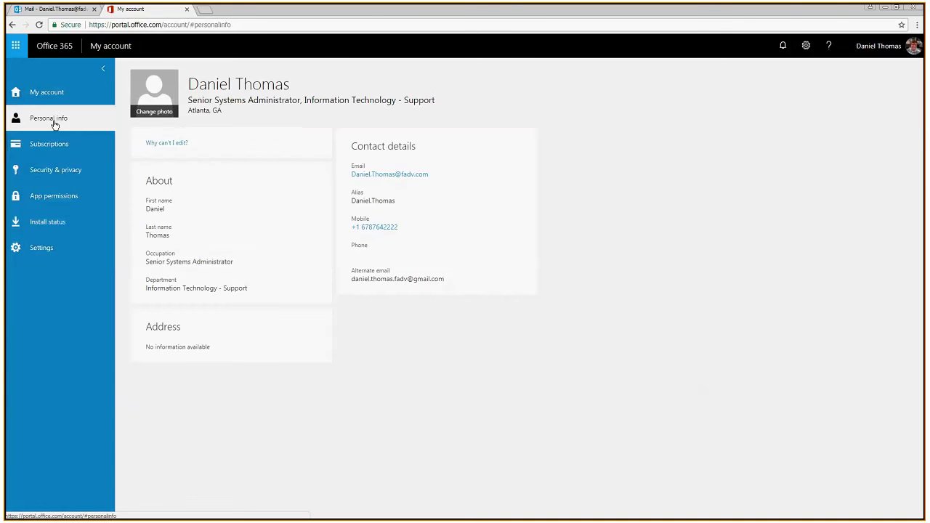
click(51, 102)
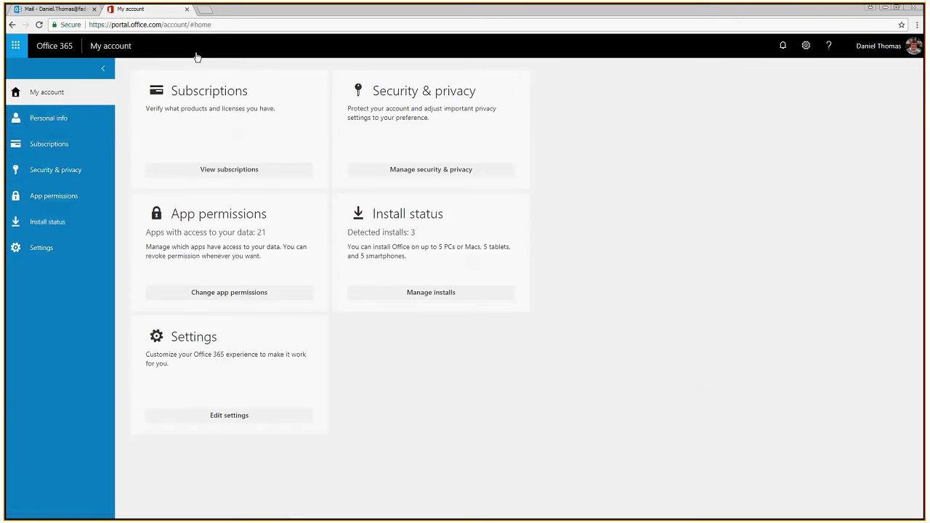
Return to the mailbox and view the automatic replies page within the full mail options.
click(45, 11)
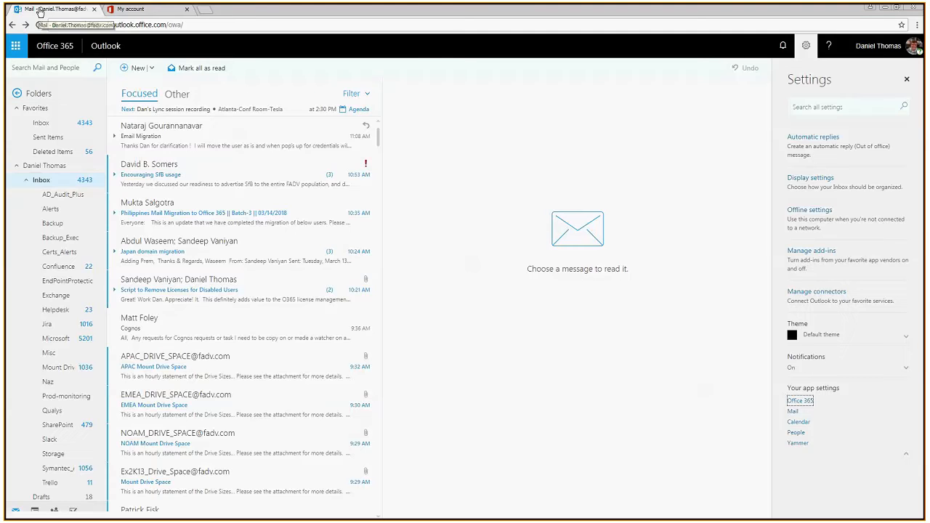
click(793, 412)
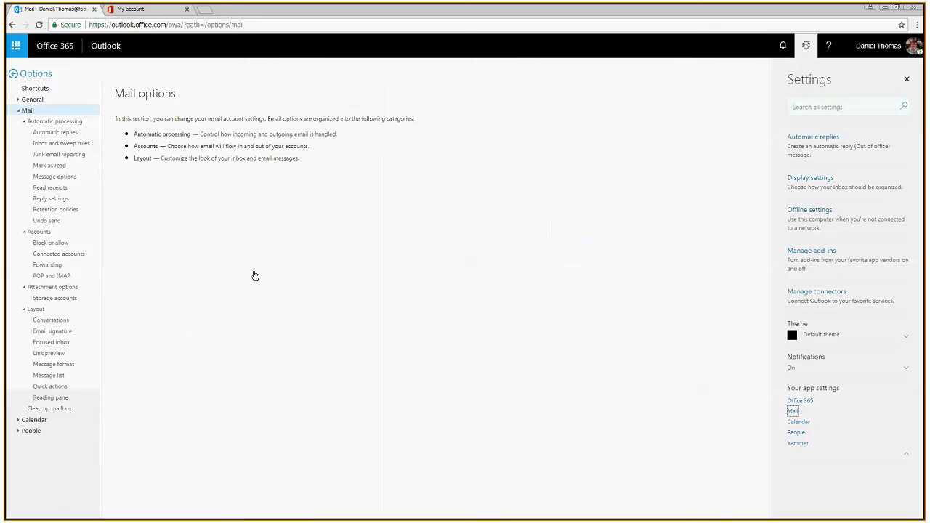
click(60, 123)
click(60, 123)
click(61, 133)
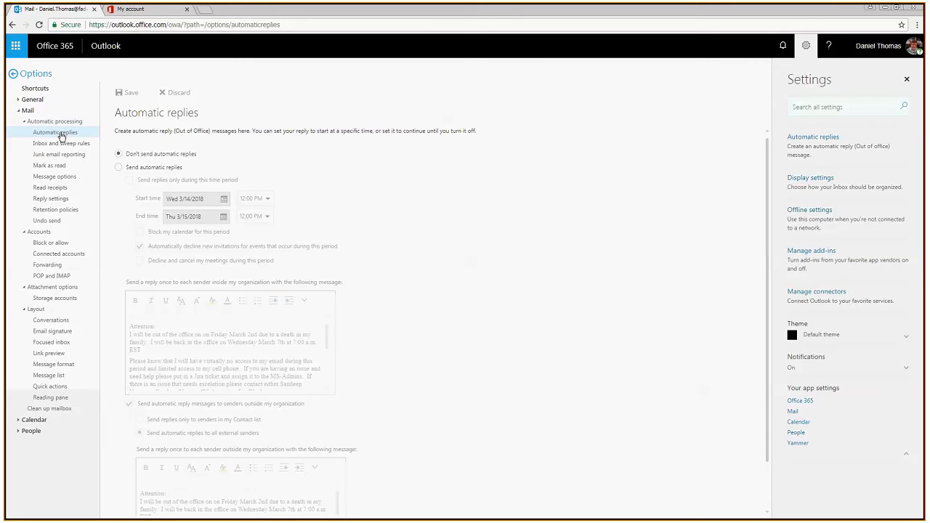
Look over the inbox and sweep rules and the conditions and actions available for a new inbox rule, cancelling without creating one.
click(62, 145)
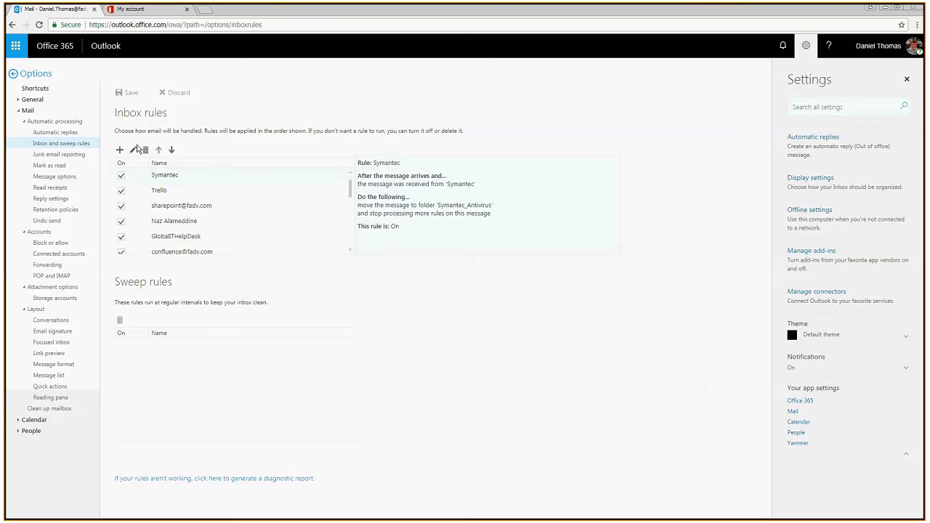
click(121, 150)
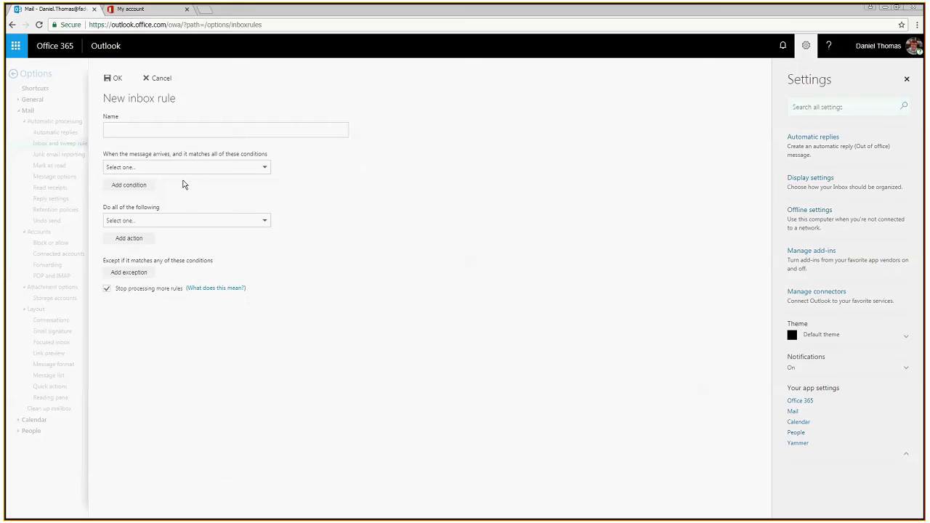
click(232, 166)
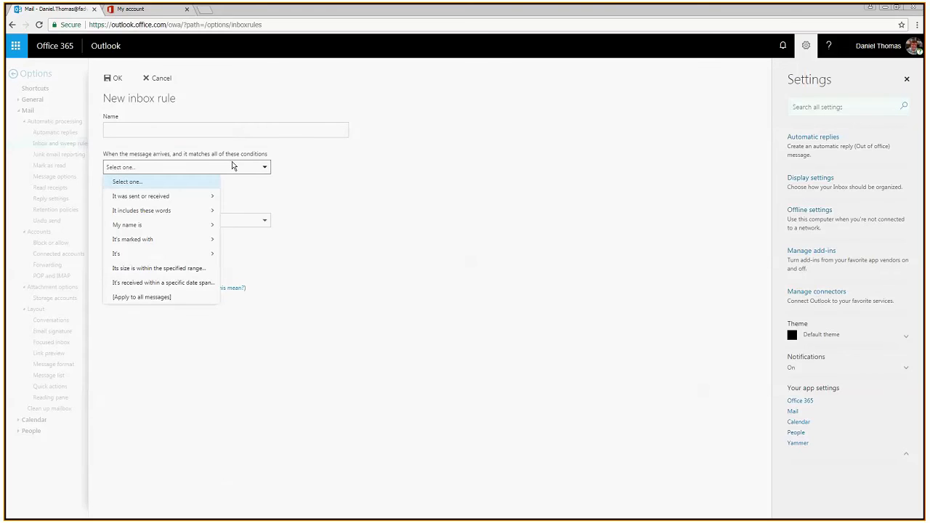
mouse_move(181, 204)
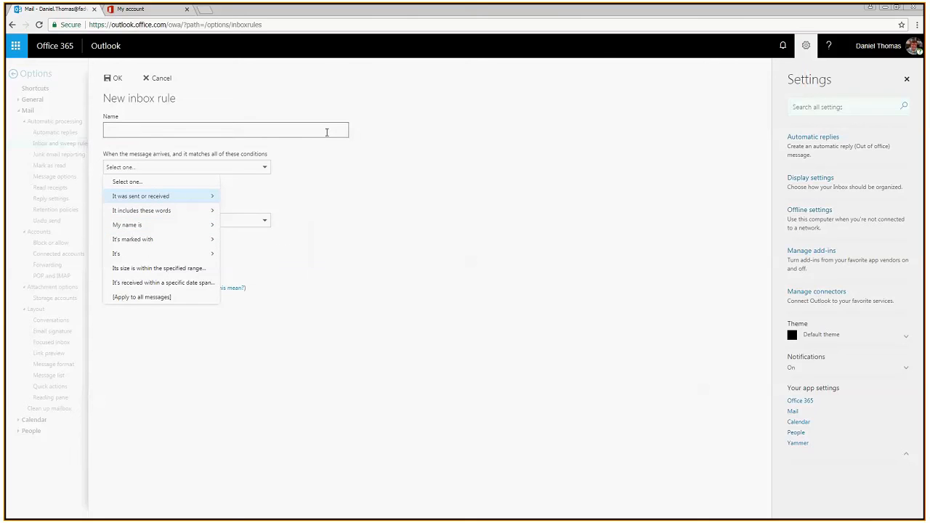
click(332, 171)
click(263, 222)
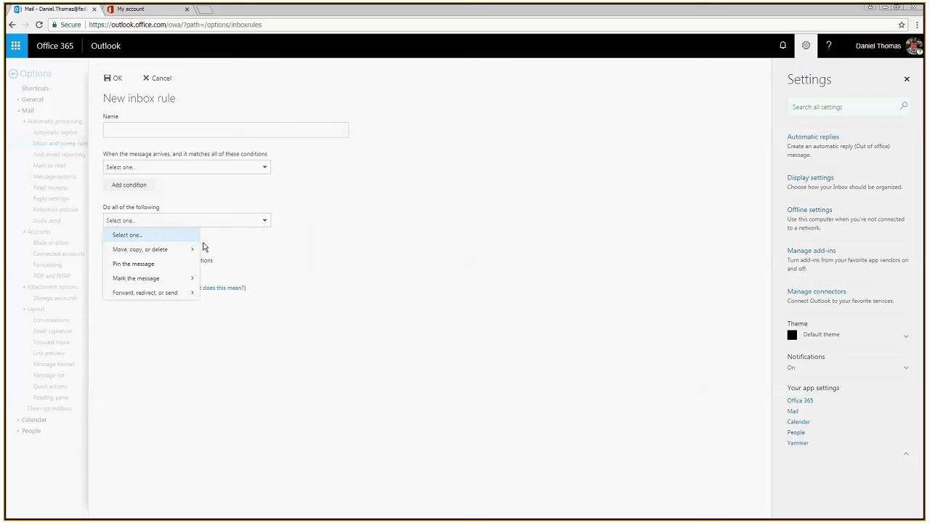
mouse_move(176, 255)
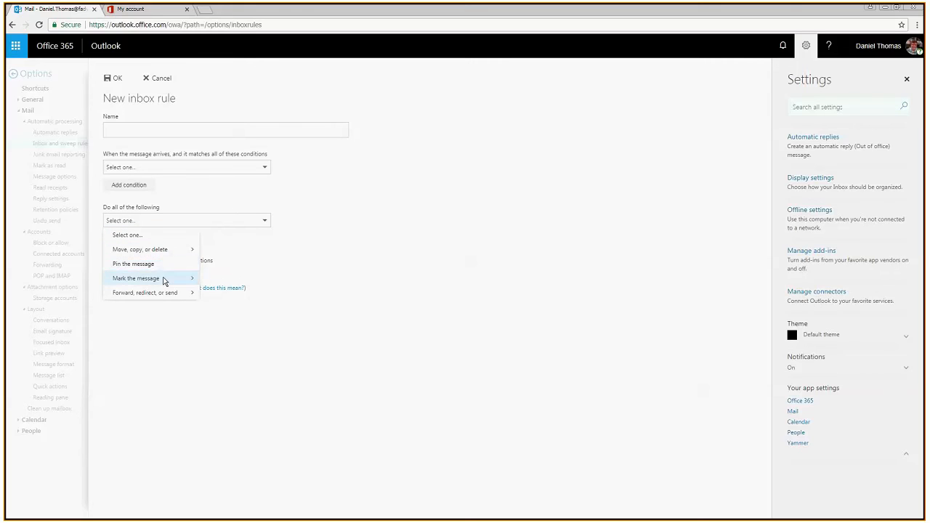
mouse_move(172, 298)
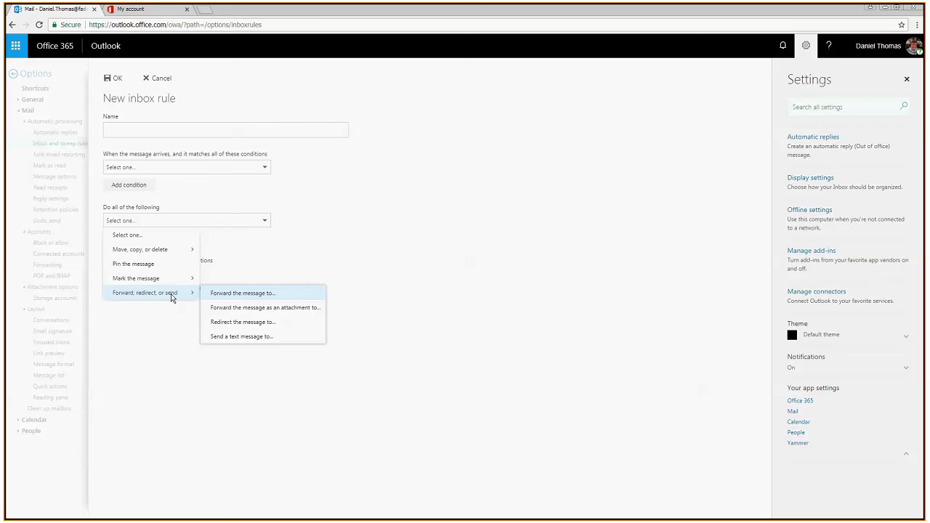
click(182, 365)
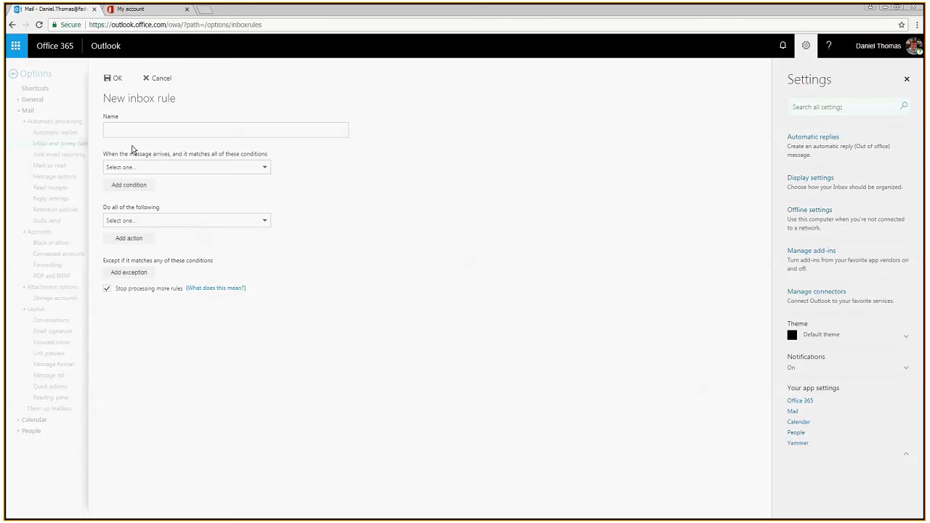
click(154, 80)
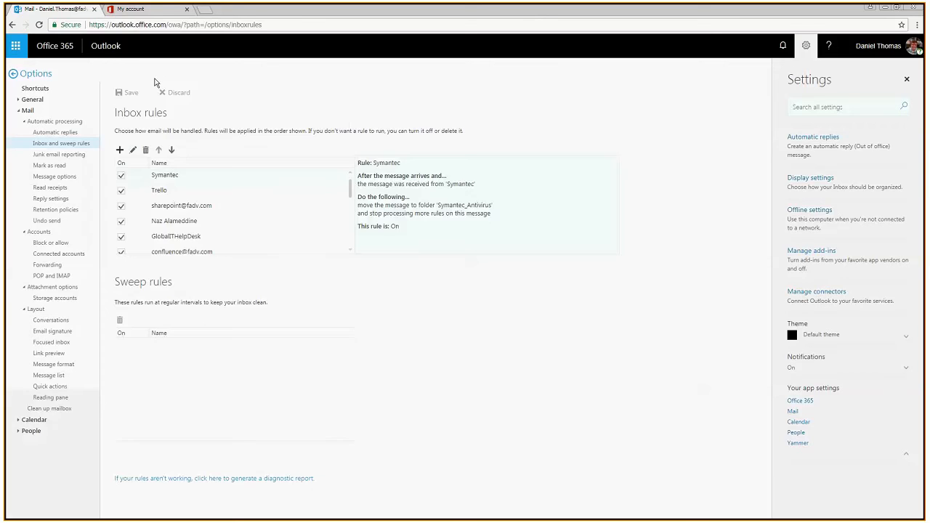
Review the junk email reporting, mark as read, message options, read receipts, reply settings and retention policies pages.
click(76, 157)
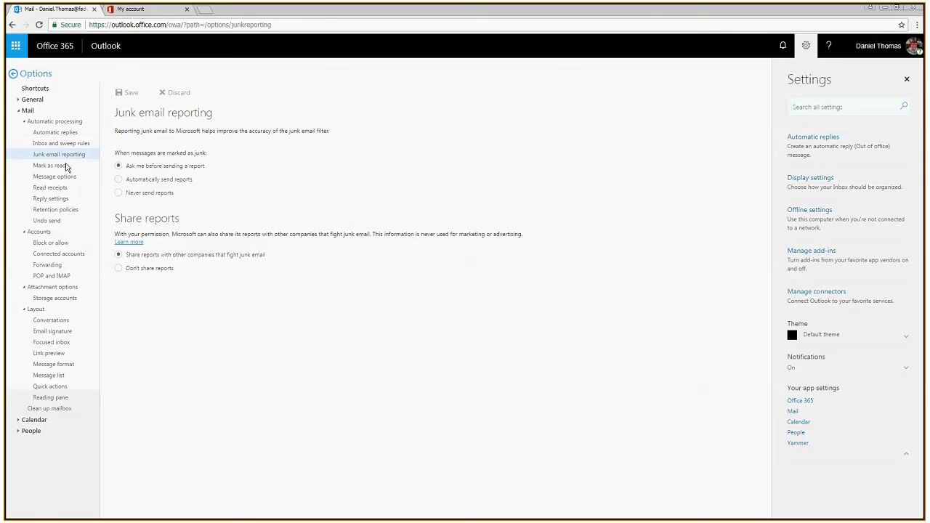
click(53, 168)
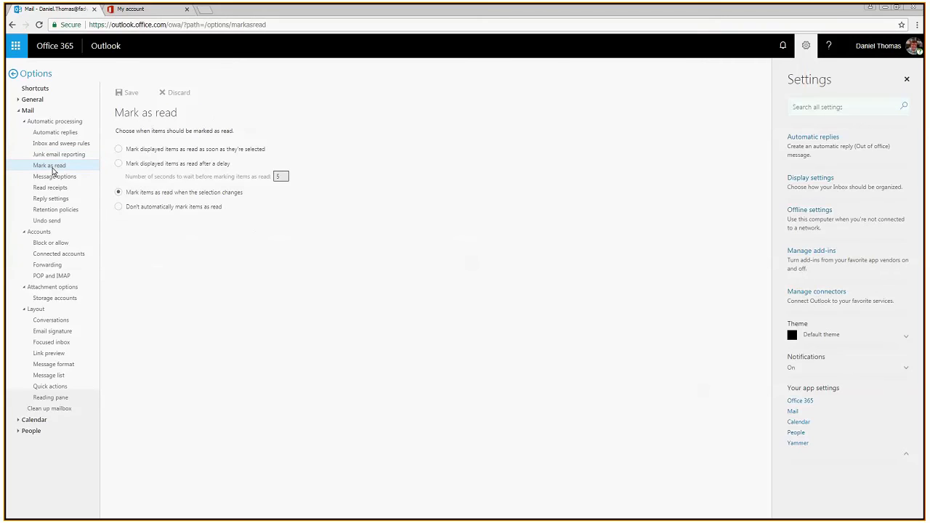
click(50, 180)
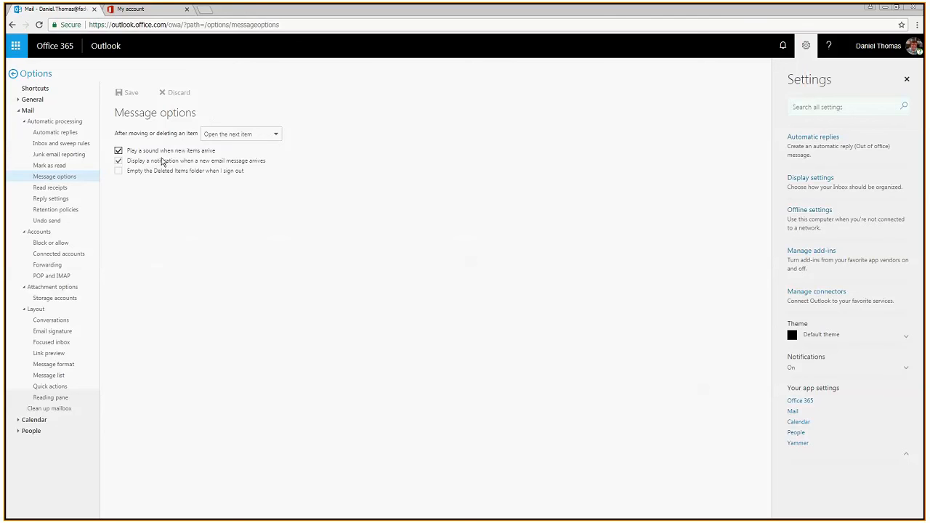
click(59, 191)
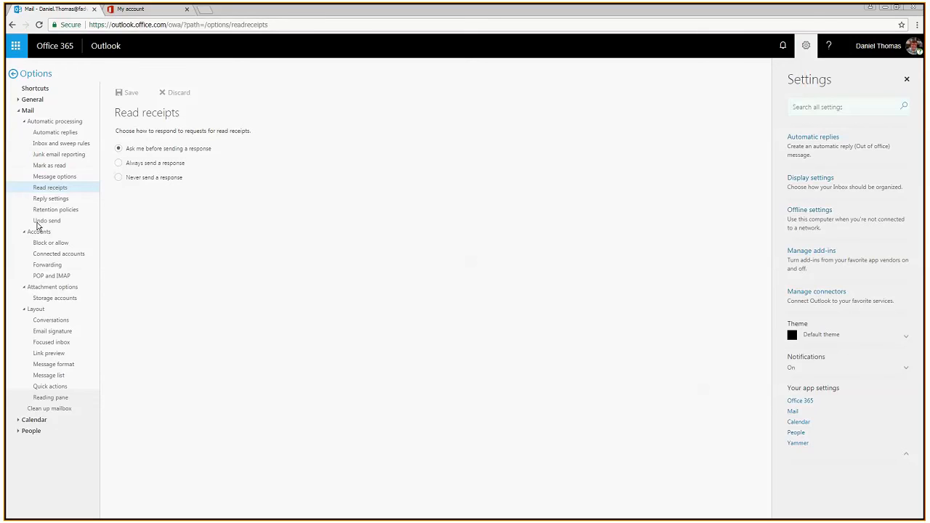
click(48, 200)
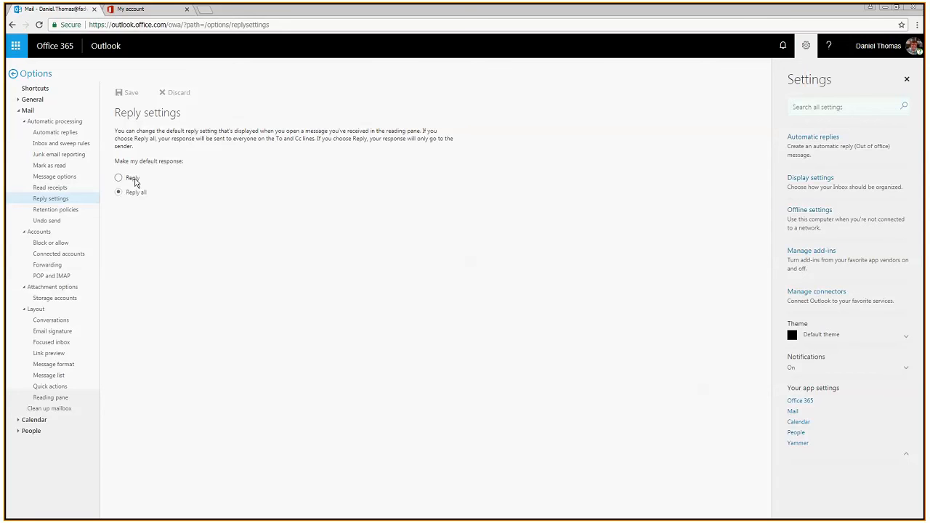
click(69, 211)
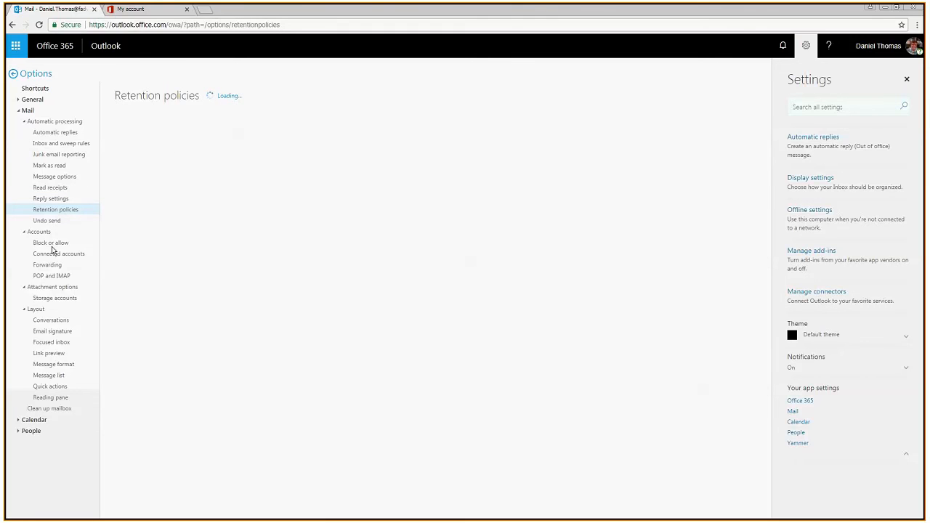
Try the option to trust email from contacts in the block or allow settings, and discard the change on leaving for connected accounts.
click(51, 247)
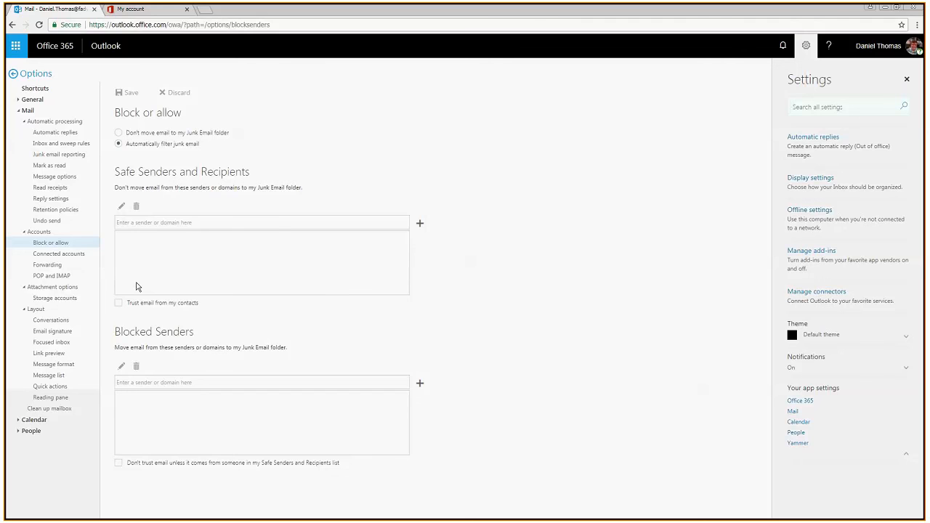
click(119, 310)
click(64, 258)
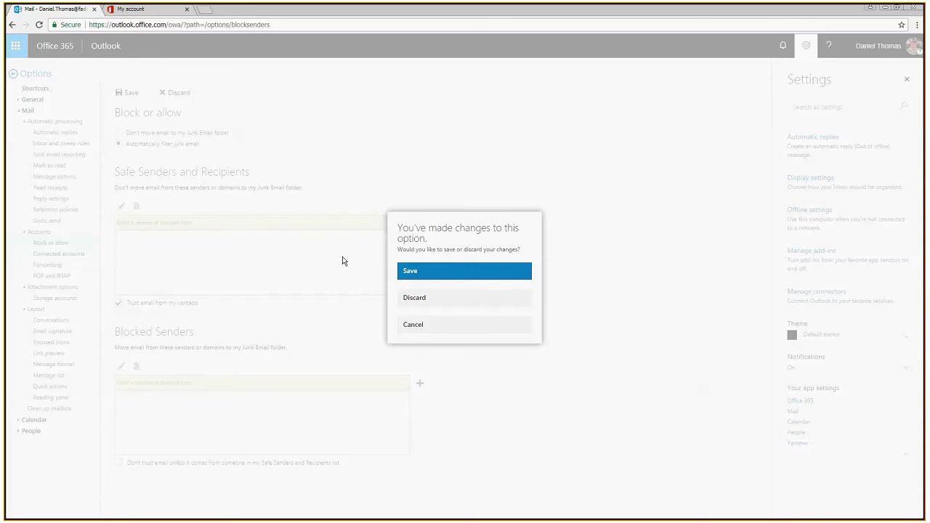
click(431, 302)
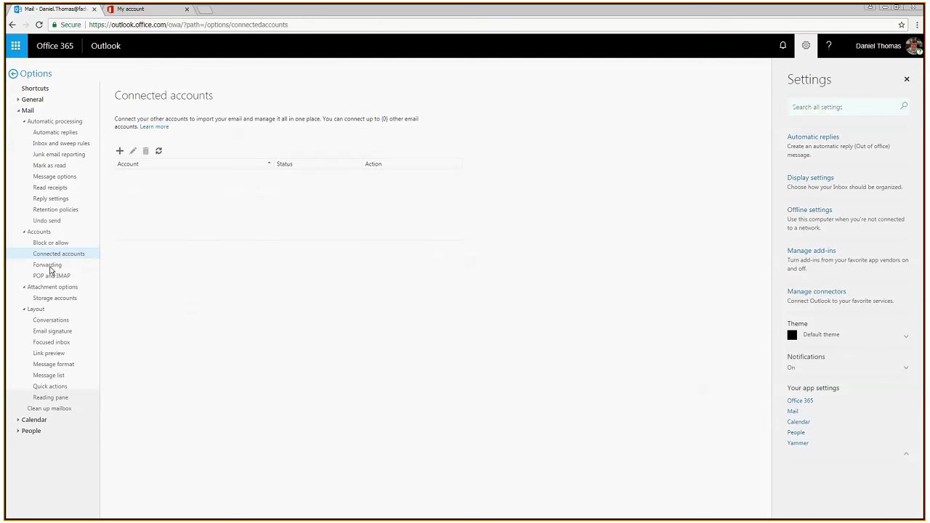
View the forwarding and conversations settings, and open the email signature settings.
click(48, 266)
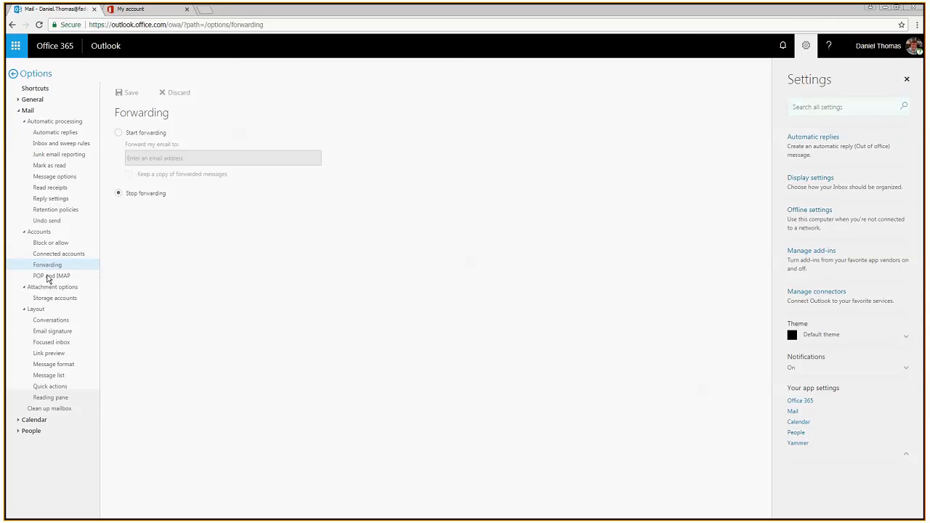
click(56, 322)
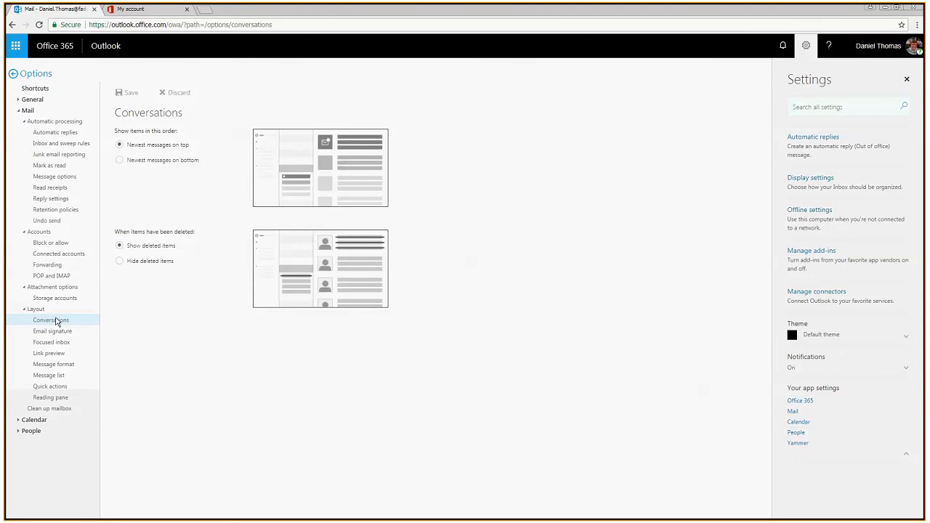
click(55, 332)
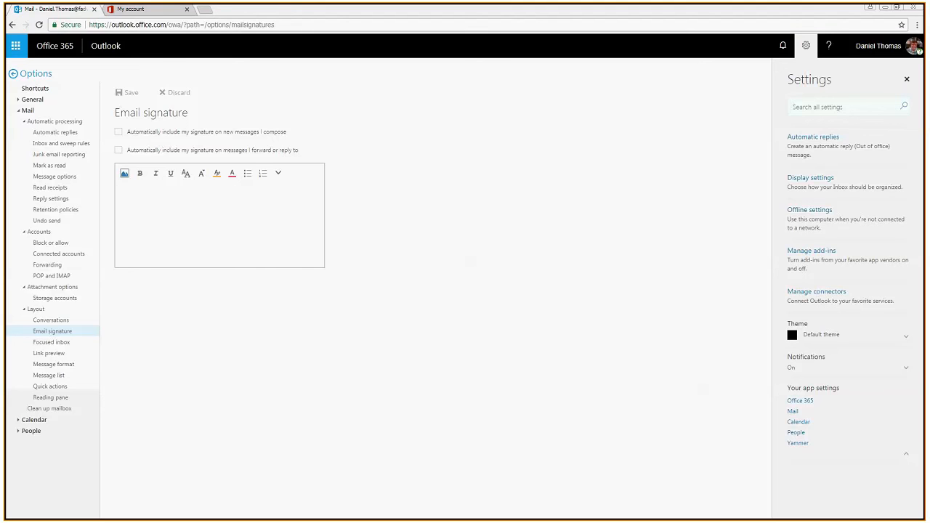
Switch to the desktop Outlook app and open the signature editor from its mail options.
key(alt+Tab)
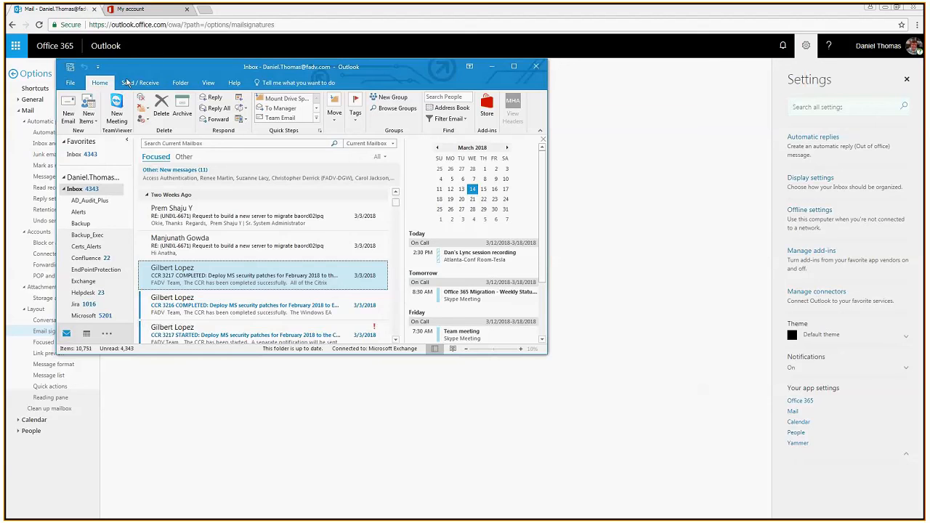
click(68, 83)
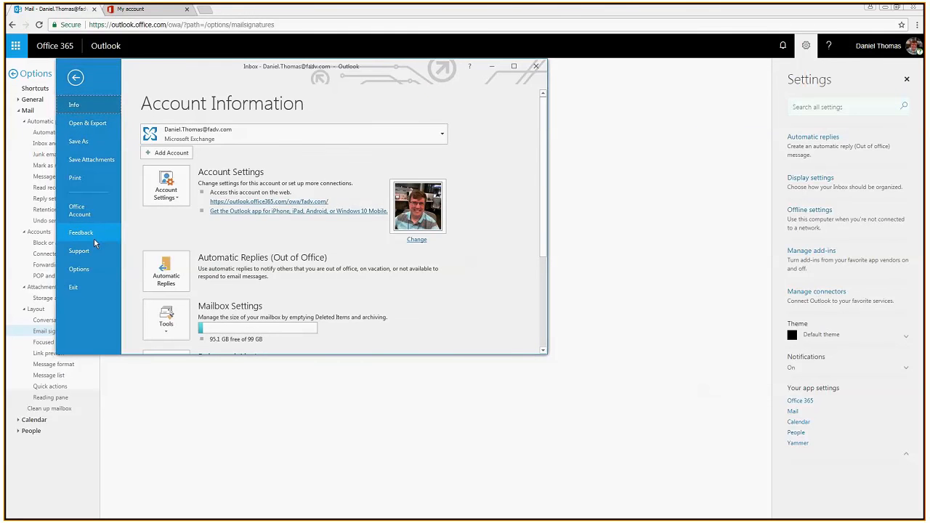
click(86, 269)
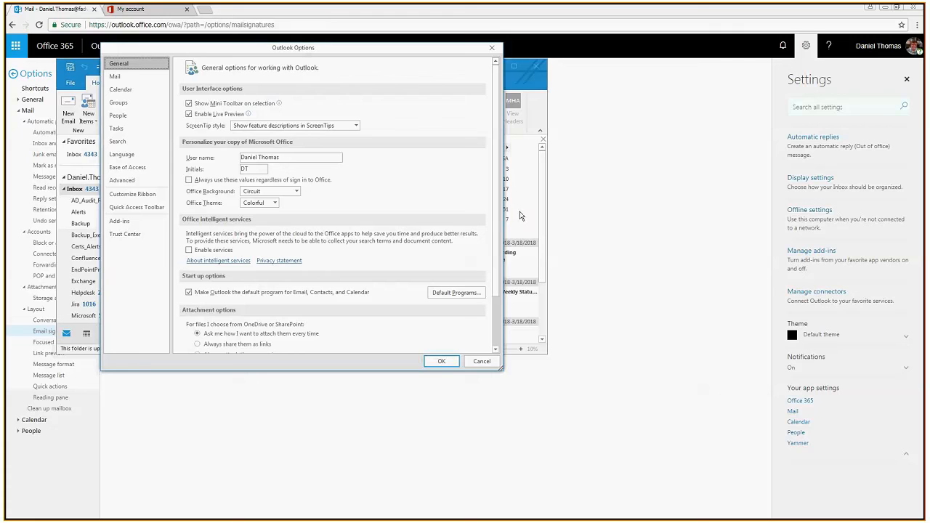
scroll(501, 229, down, 2)
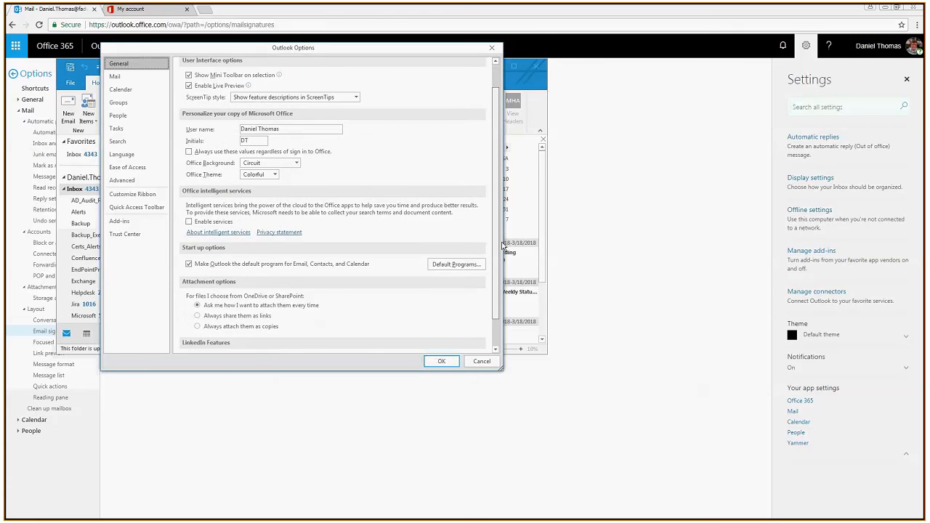
scroll(502, 247, down, 2)
scroll(511, 291, up, 4)
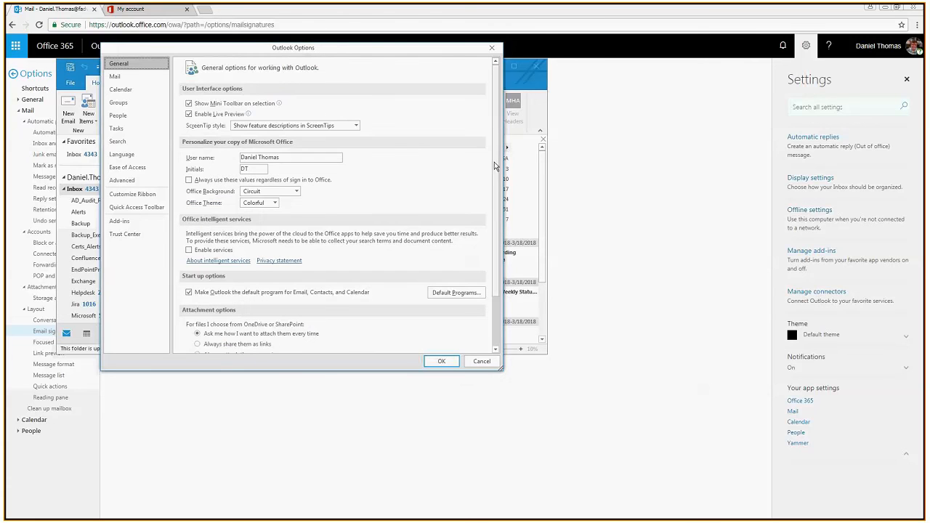
click(131, 81)
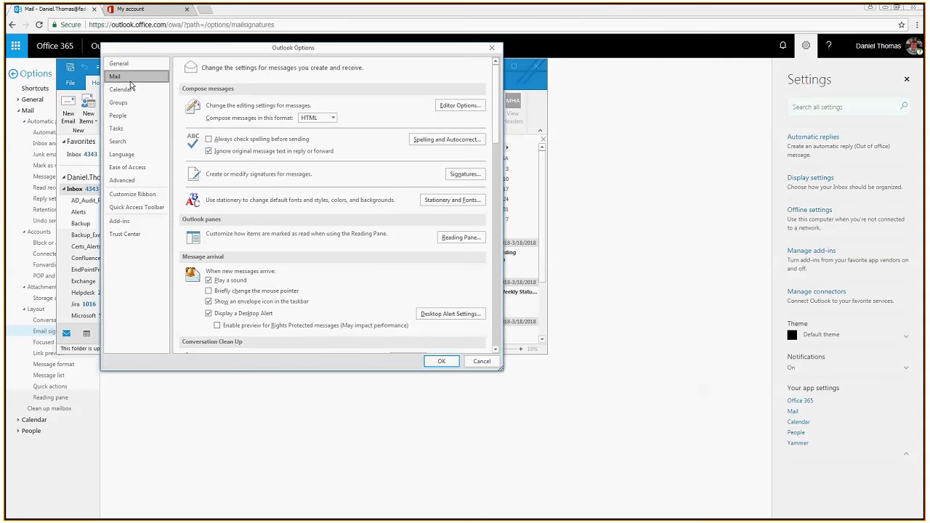
click(460, 176)
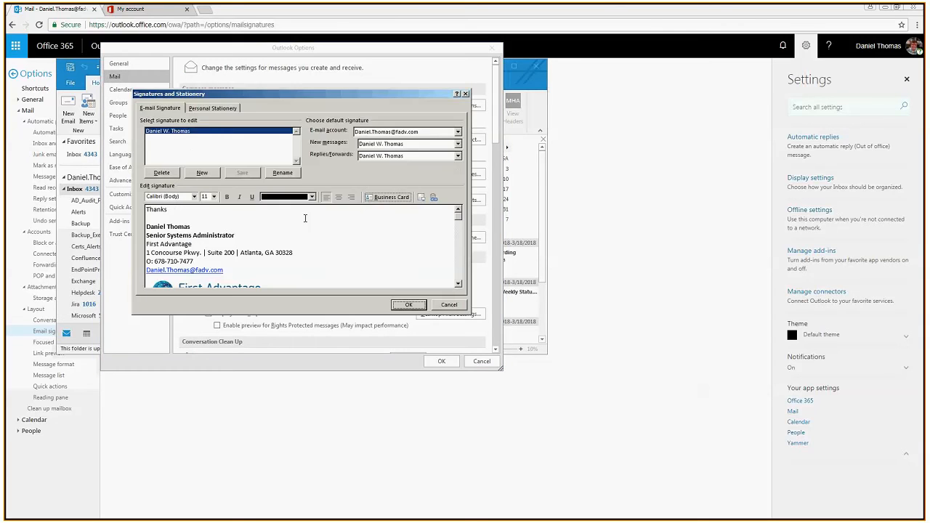
Copy the entire existing signature, including the company logo, and close the signature editor without saving changes.
click(146, 210)
drag(147, 210, 208, 318)
key(ctrl+c)
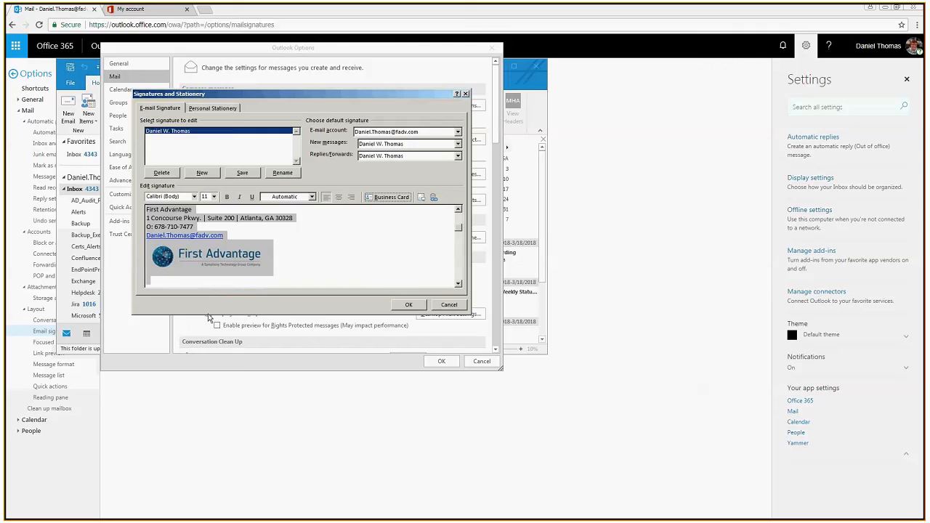
click(445, 309)
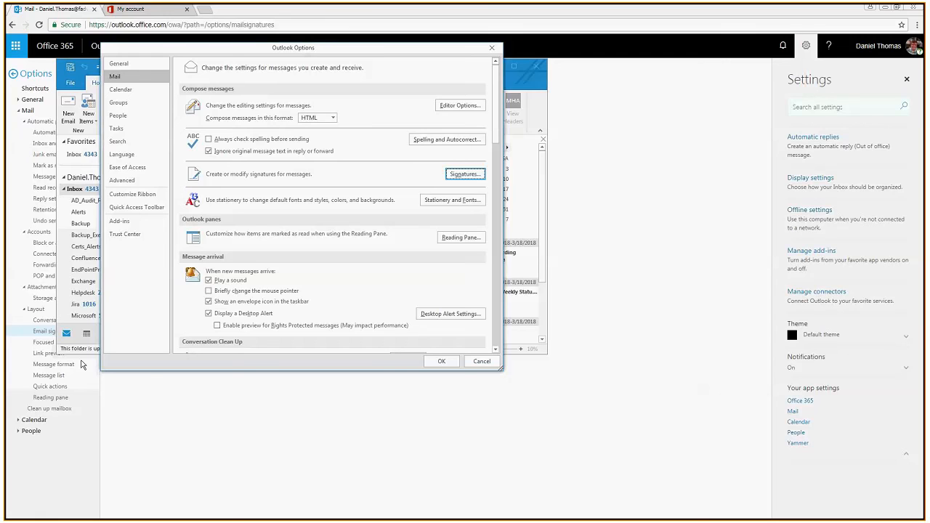
Return to Outlook on the web in the browser, paste the copied signature into the email signature box and check its contents.
click(211, 417)
click(167, 220)
key(ctrl+v)
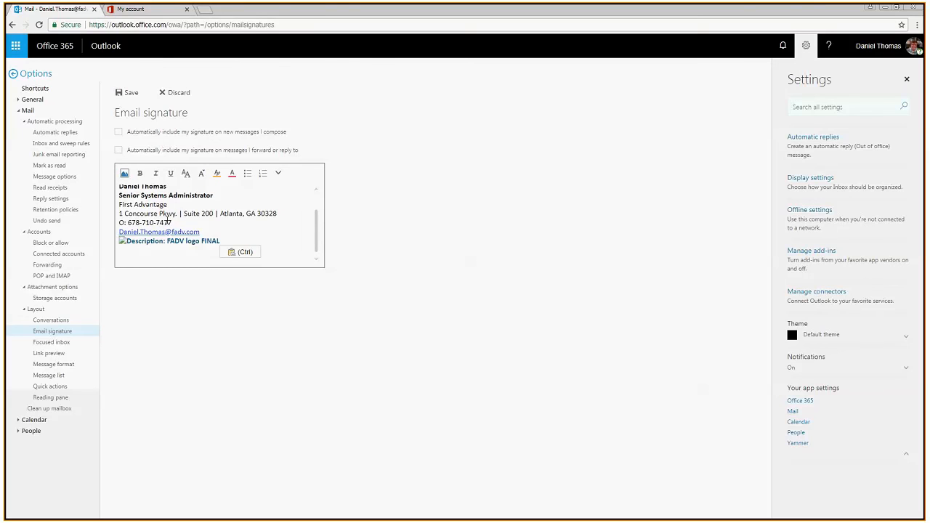
scroll(316, 207, up, 2)
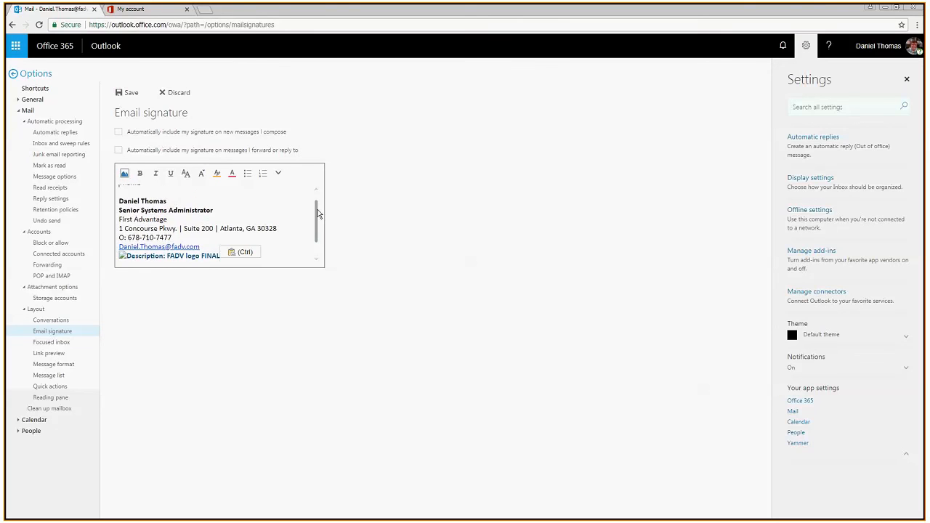
scroll(317, 215, down, 2)
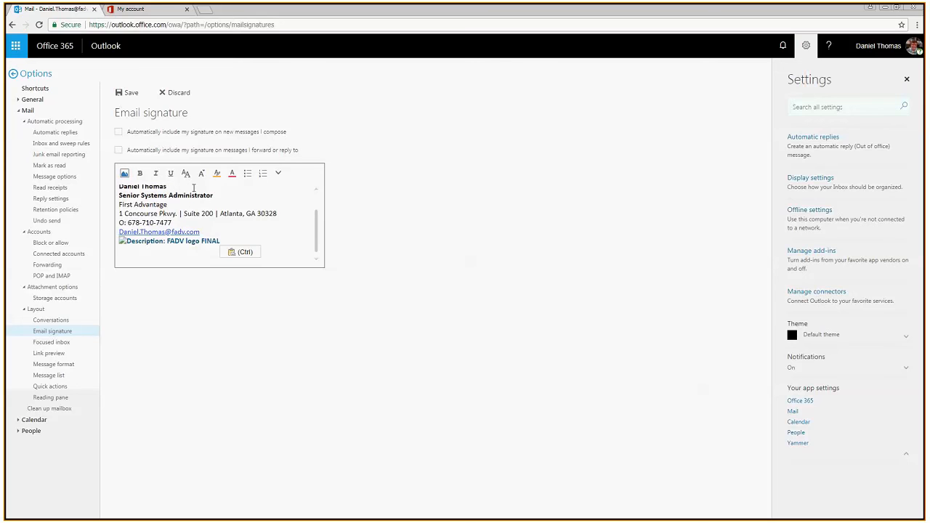
Include the signature automatically on new messages and on forwards and replies, and save the email signature settings.
click(178, 132)
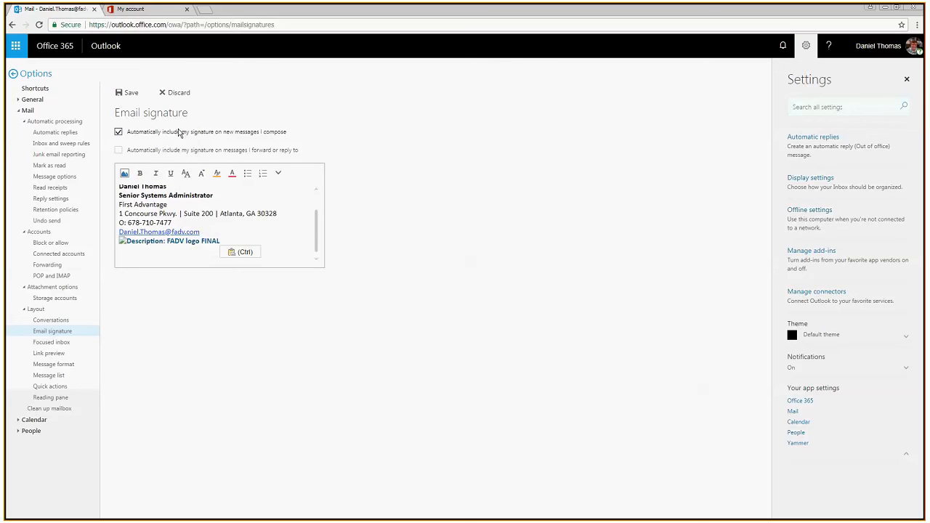
click(174, 149)
click(133, 93)
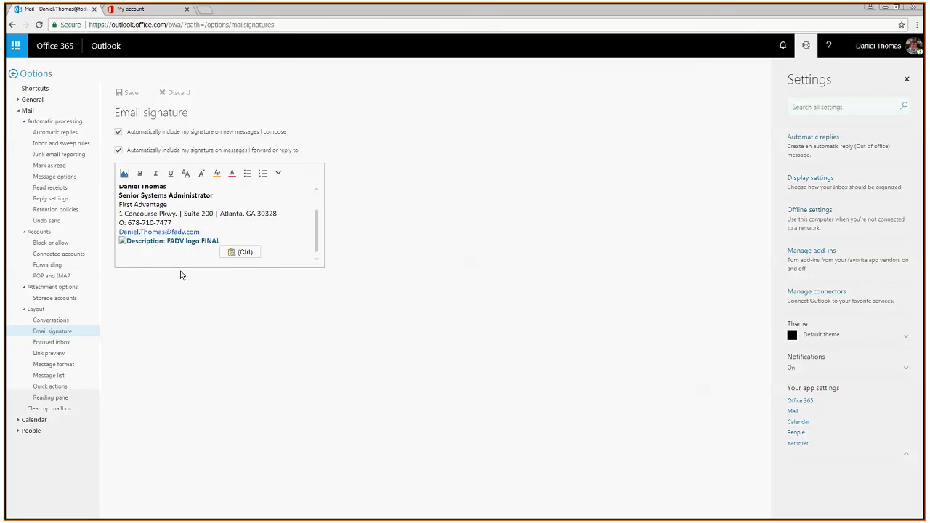
key(Return)
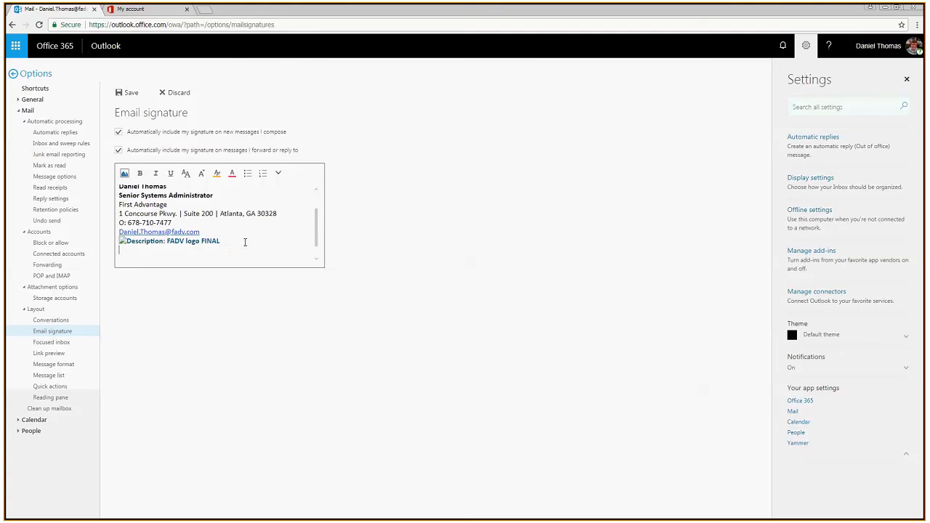
click(125, 174)
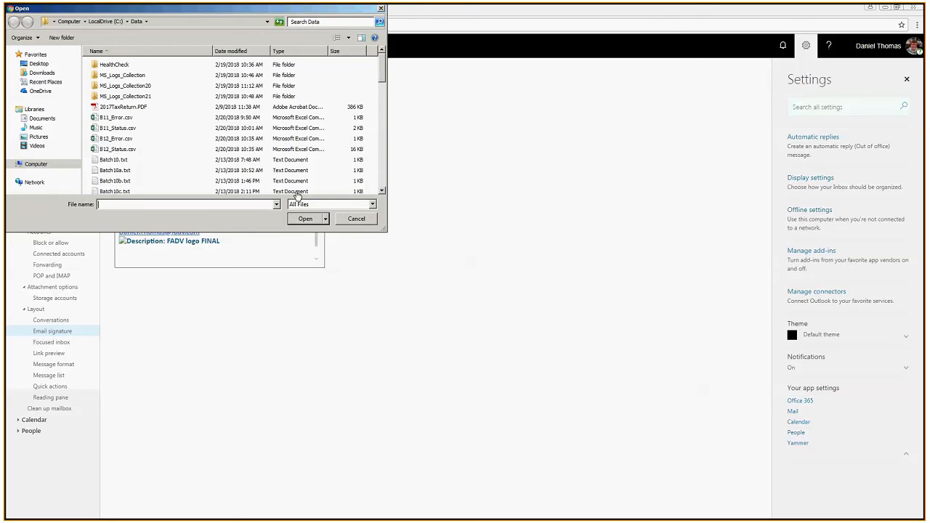
click(358, 219)
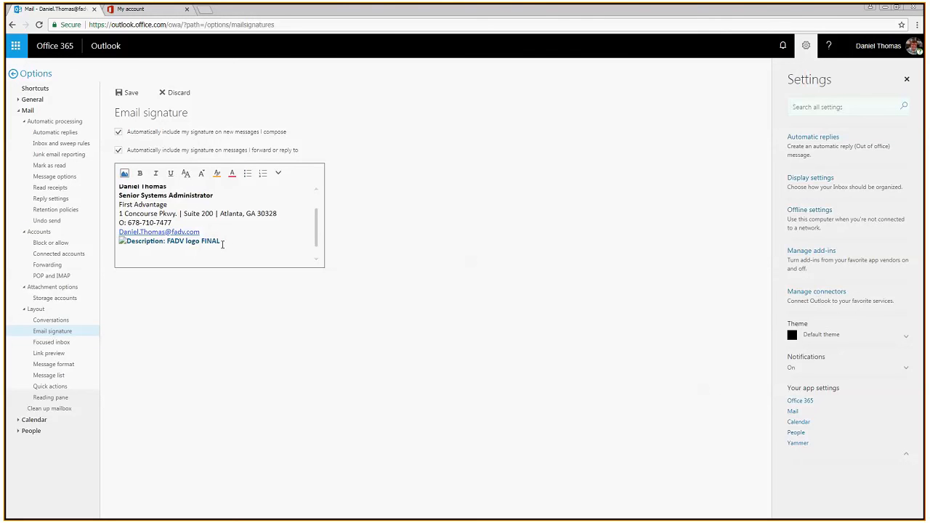
Delete the broken company logo placeholder beneath the email address in the signature, save the signature settings and review the remaining text.
key(BackSpace)
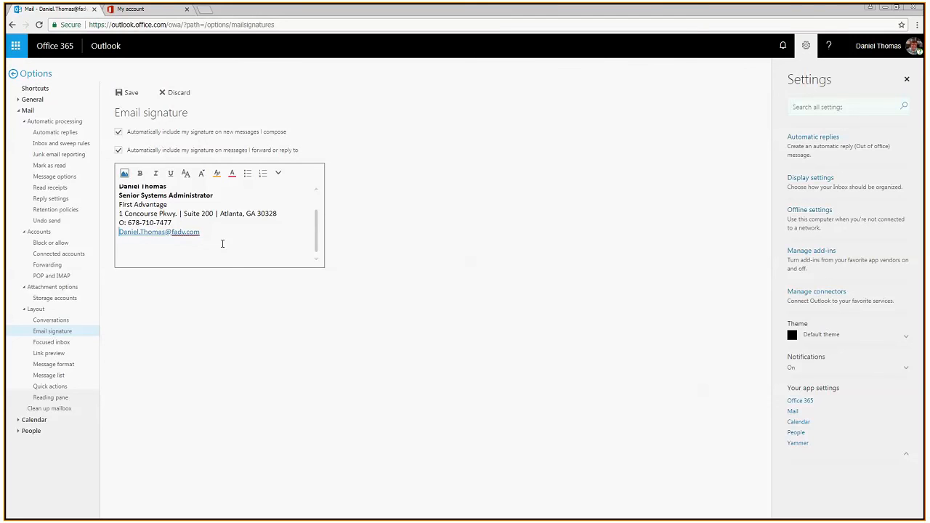
click(126, 100)
drag(314, 231, 315, 216)
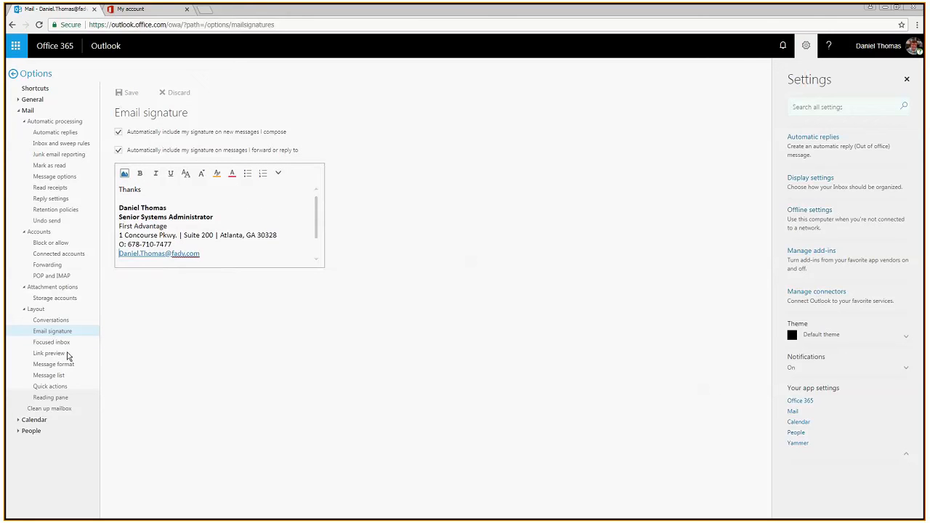
click(121, 254)
Leave the mail options and return to the inbox.
click(24, 48)
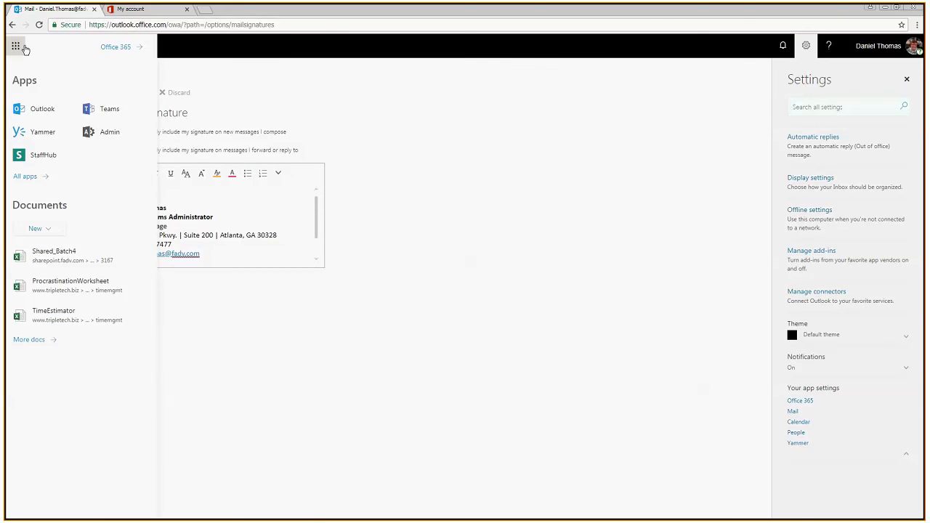
click(44, 109)
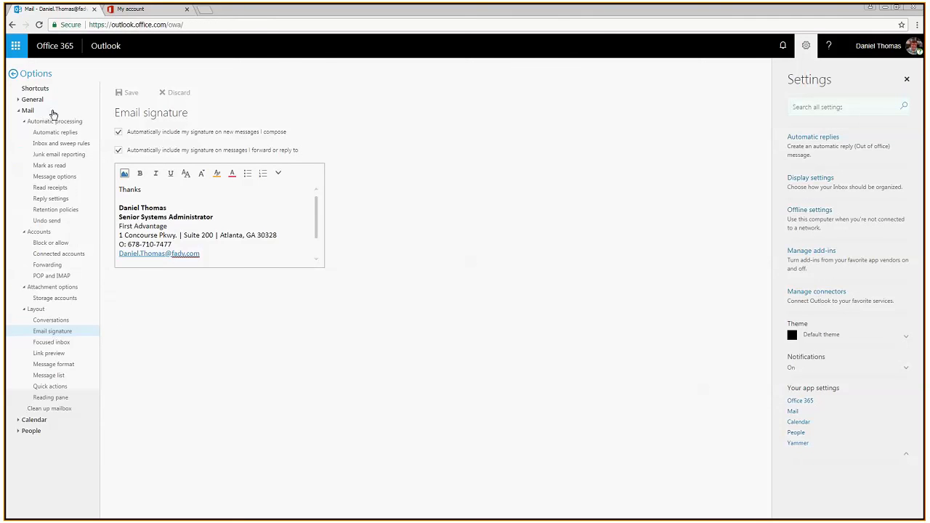
click(14, 75)
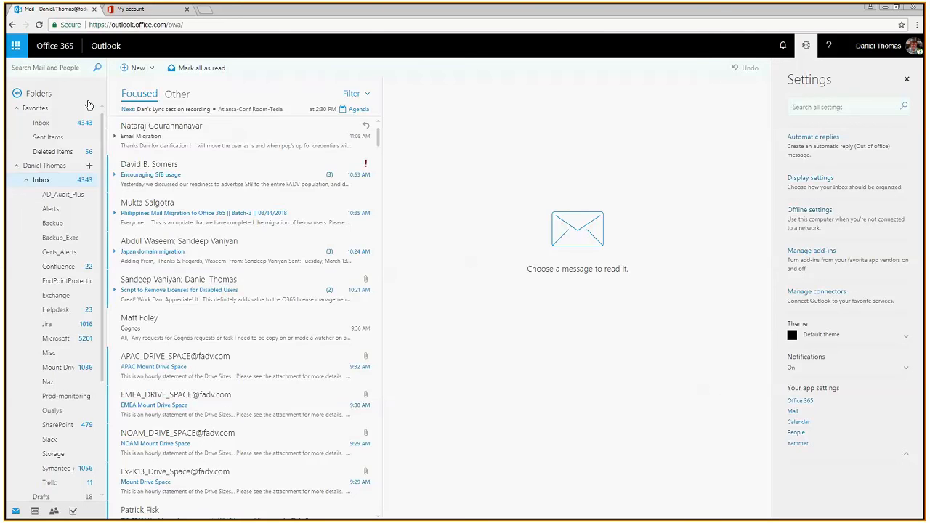
Start a new message to check the automatically inserted signature, and discard the draft.
click(133, 68)
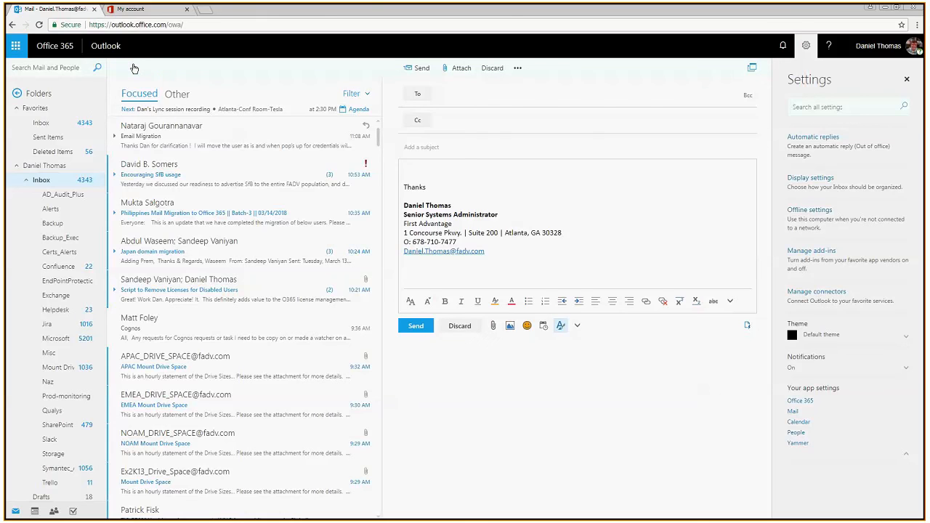
mouse_move(404, 205)
mouse_down()
mouse_move(564, 245)
mouse_move(522, 238)
mouse_up()
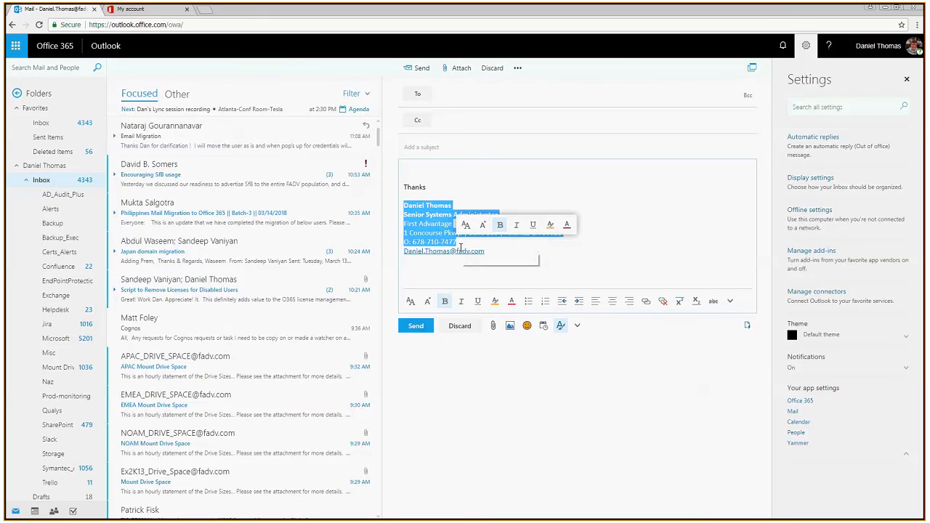
click(528, 260)
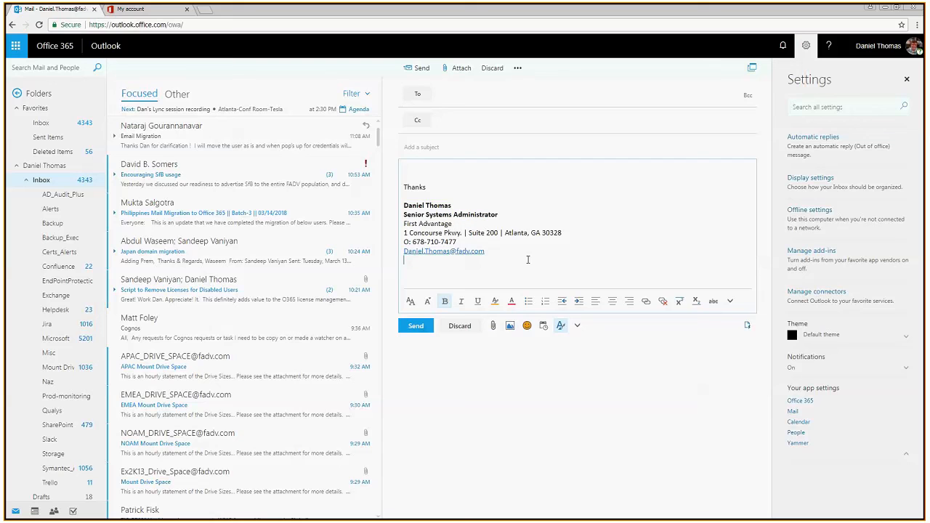
click(458, 326)
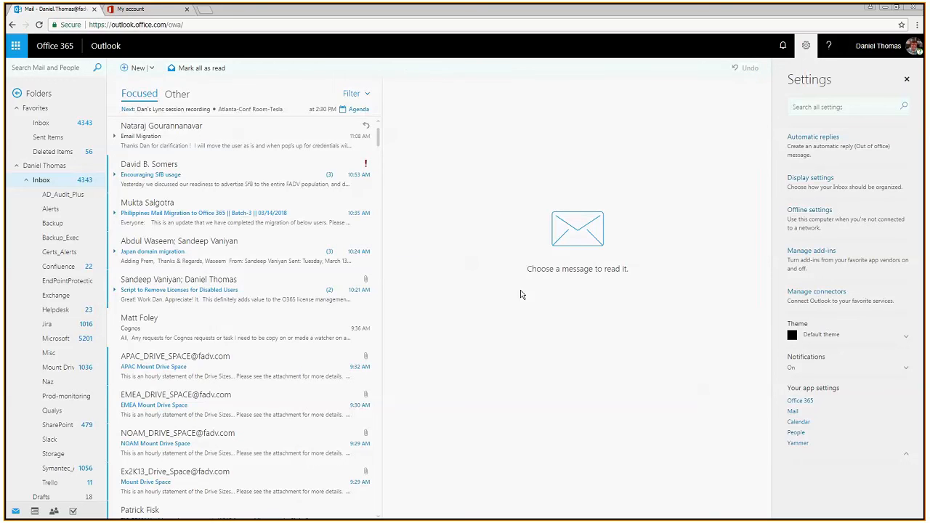